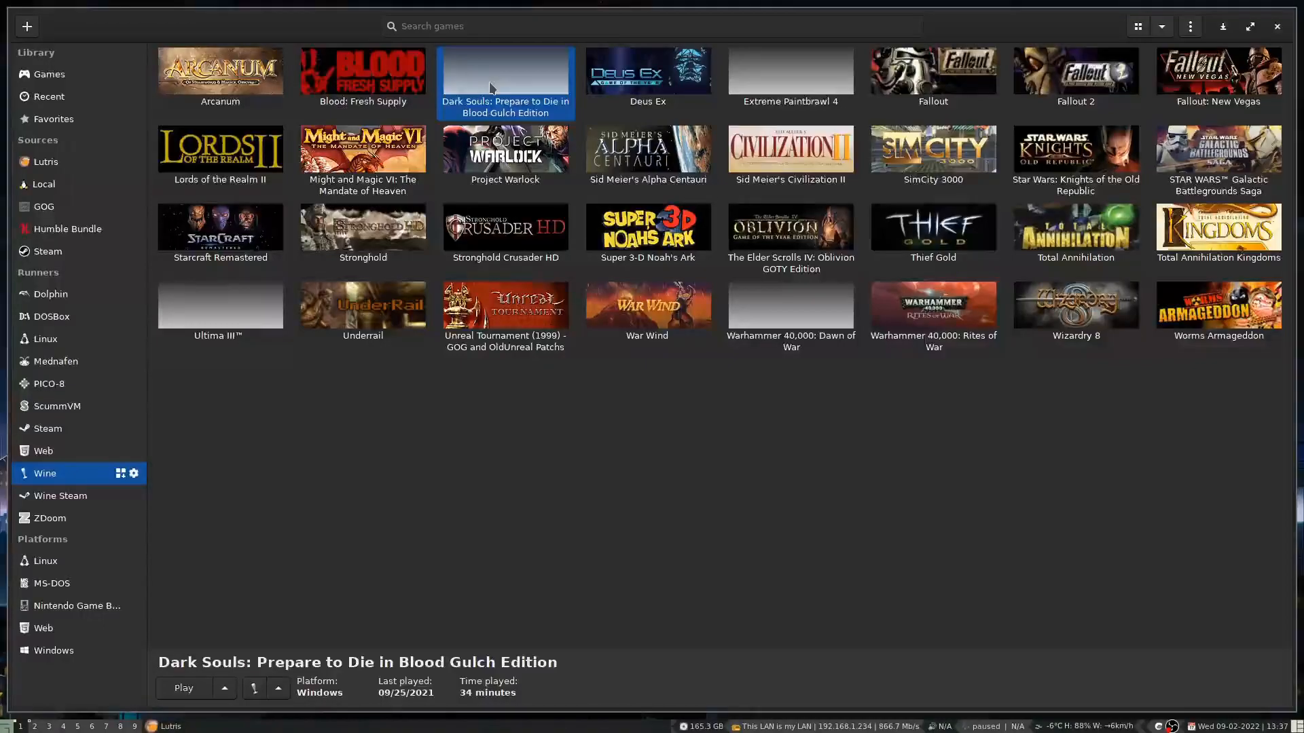
Step: Switch to the terminal file manager and browse the Dark Souls - Prepare To Die Edition folder down to DATA - Blood Gulch
{"action": "key", "text": "super+2"}
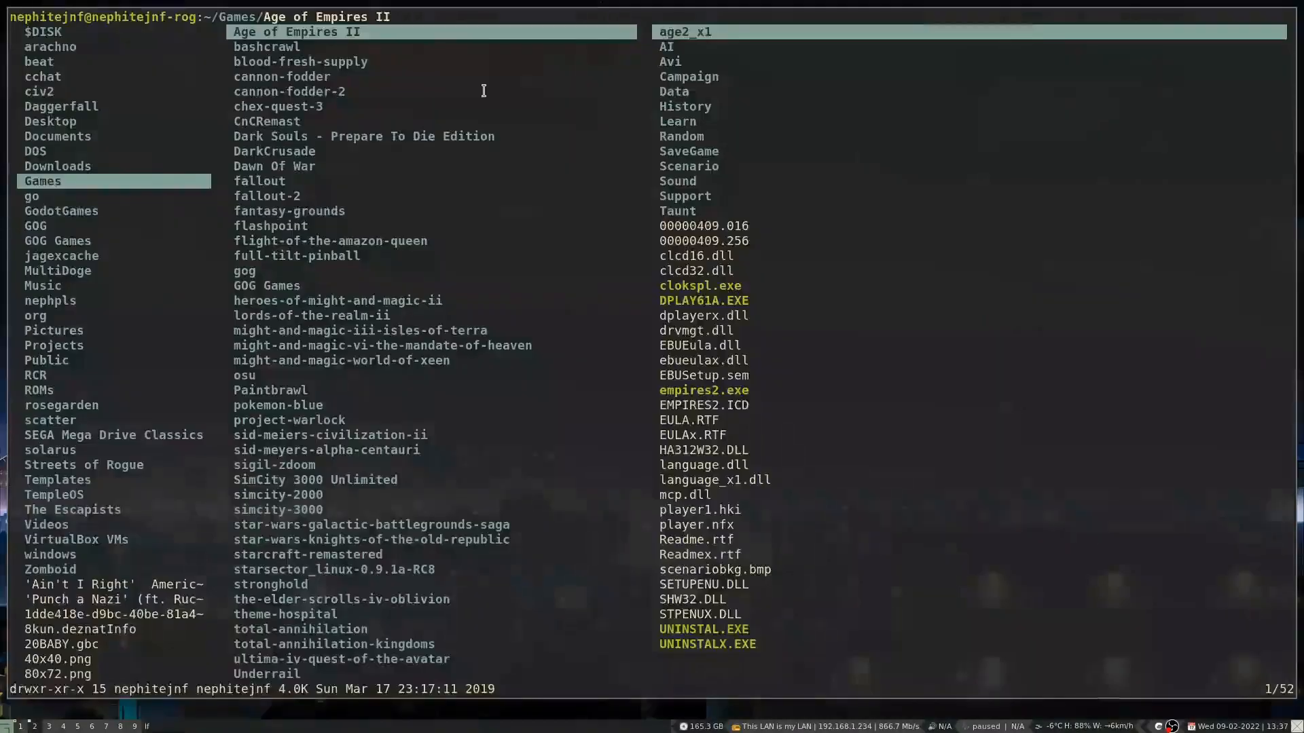
{"action": "key", "text": "Down"}
{"action": "key", "text": "Down"}
{"action": "key", "text": "Down"}
{"action": "key", "text": "Down"}
{"action": "key", "text": "Down"}
{"action": "key", "text": "Down"}
{"action": "key", "text": "Down"}
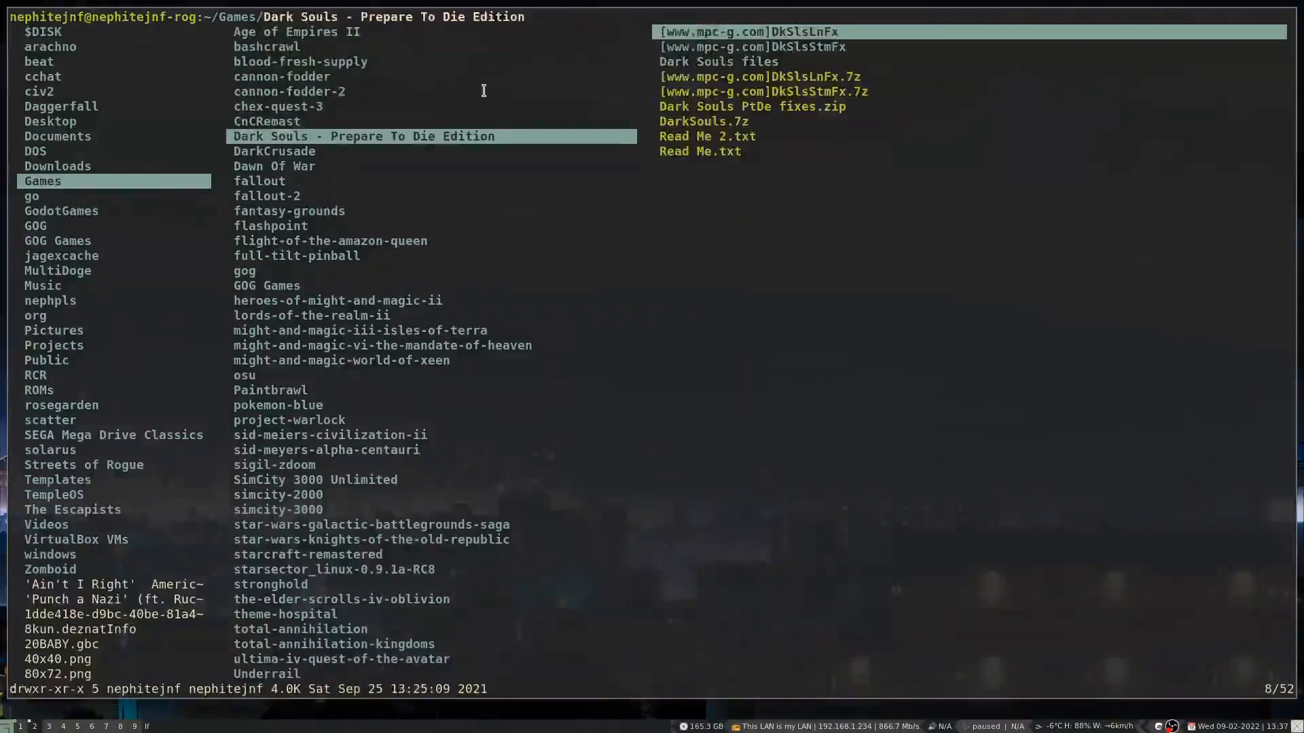
{"action": "key", "text": "Right"}
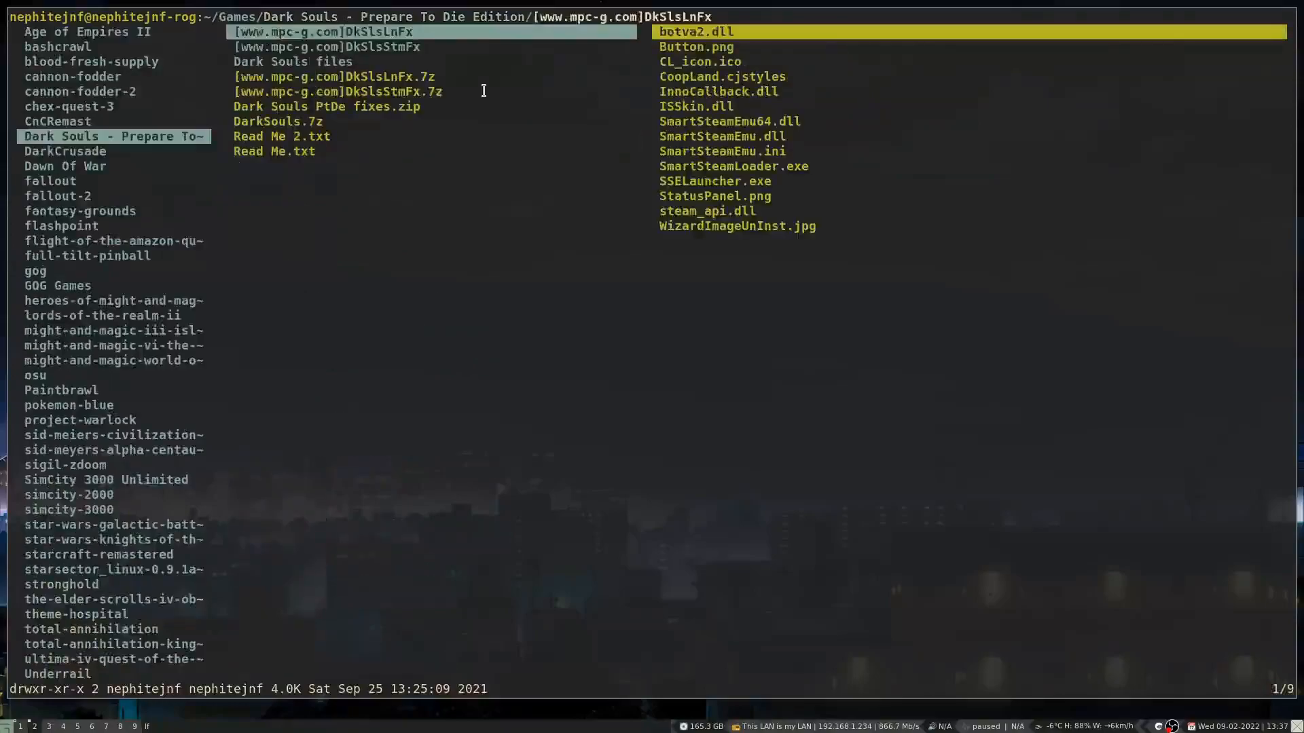
{"action": "key", "text": "Down"}
{"action": "key", "text": "Down"}
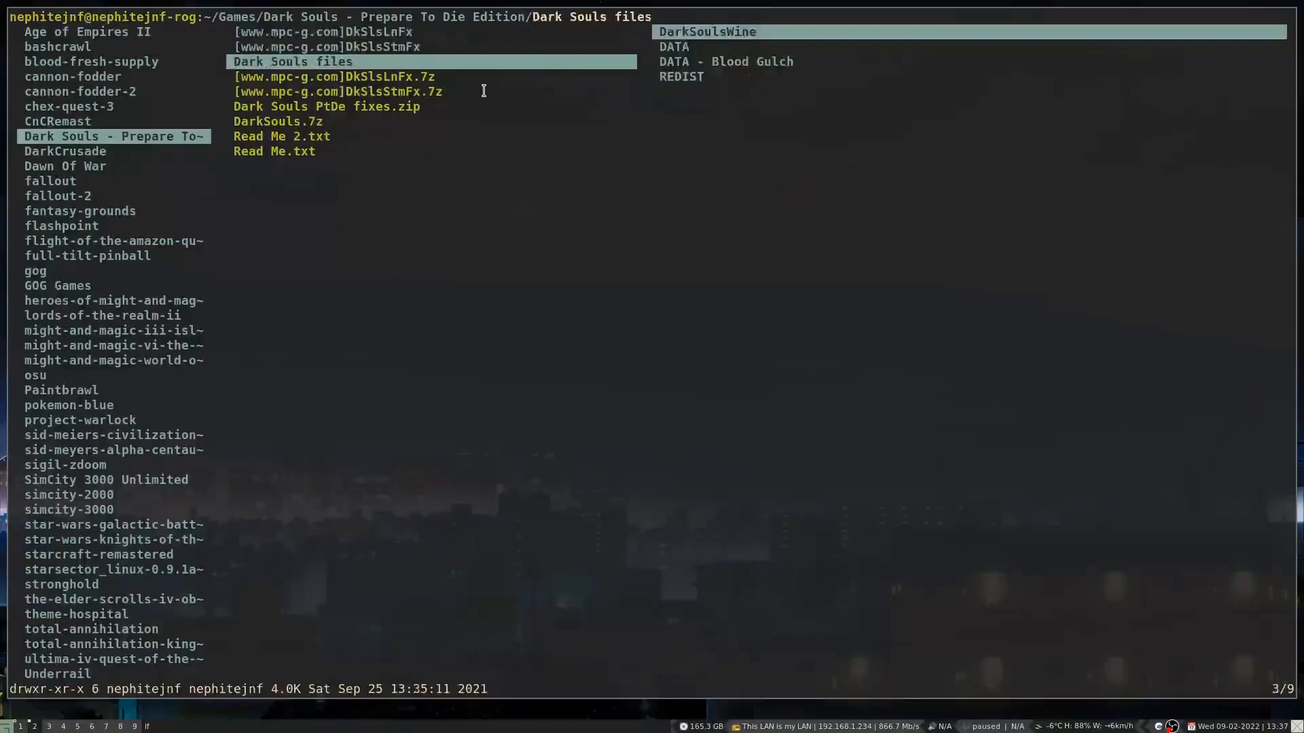
{"action": "key", "text": "Right"}
{"action": "key", "text": "Down"}
{"action": "key", "text": "Down"}
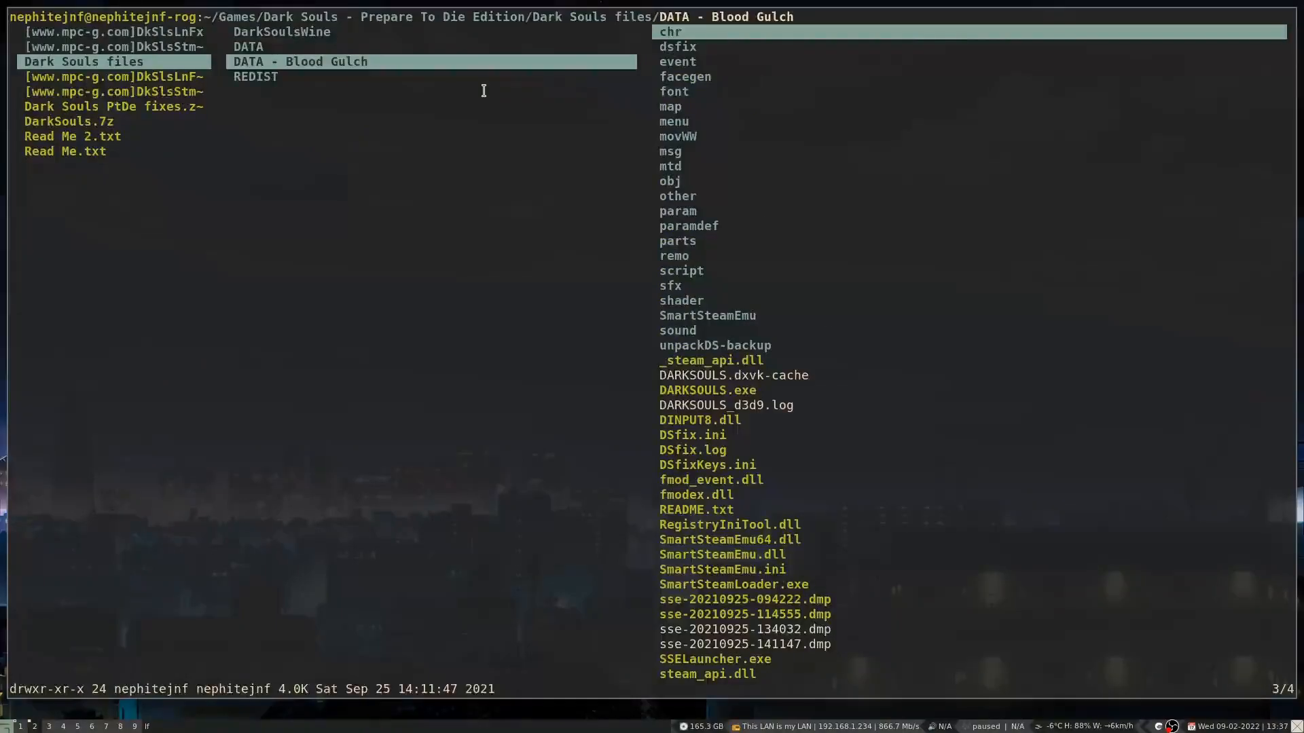
Step: Go back up to the Games folder and return to the Lutris library
{"action": "key", "text": "Left"}
{"action": "key", "text": "Left"}
{"action": "key", "text": "Left"}
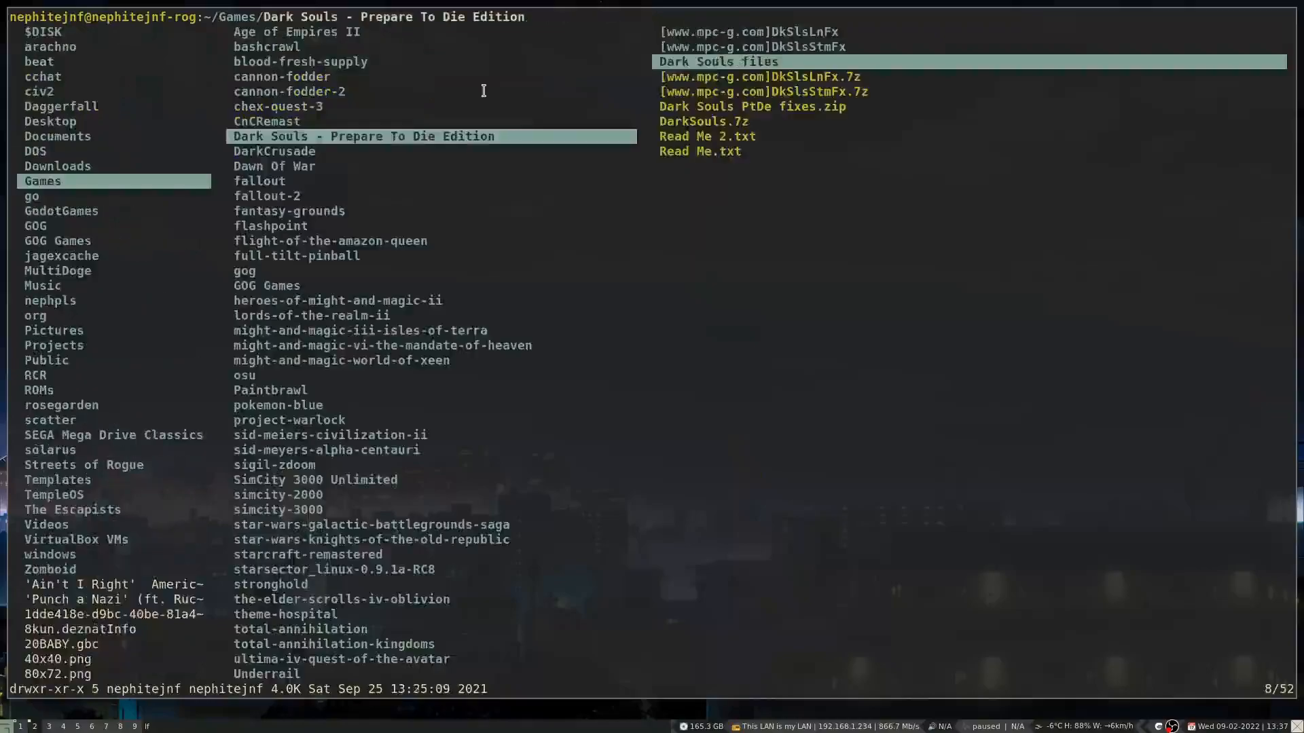
{"action": "key", "text": "Right"}
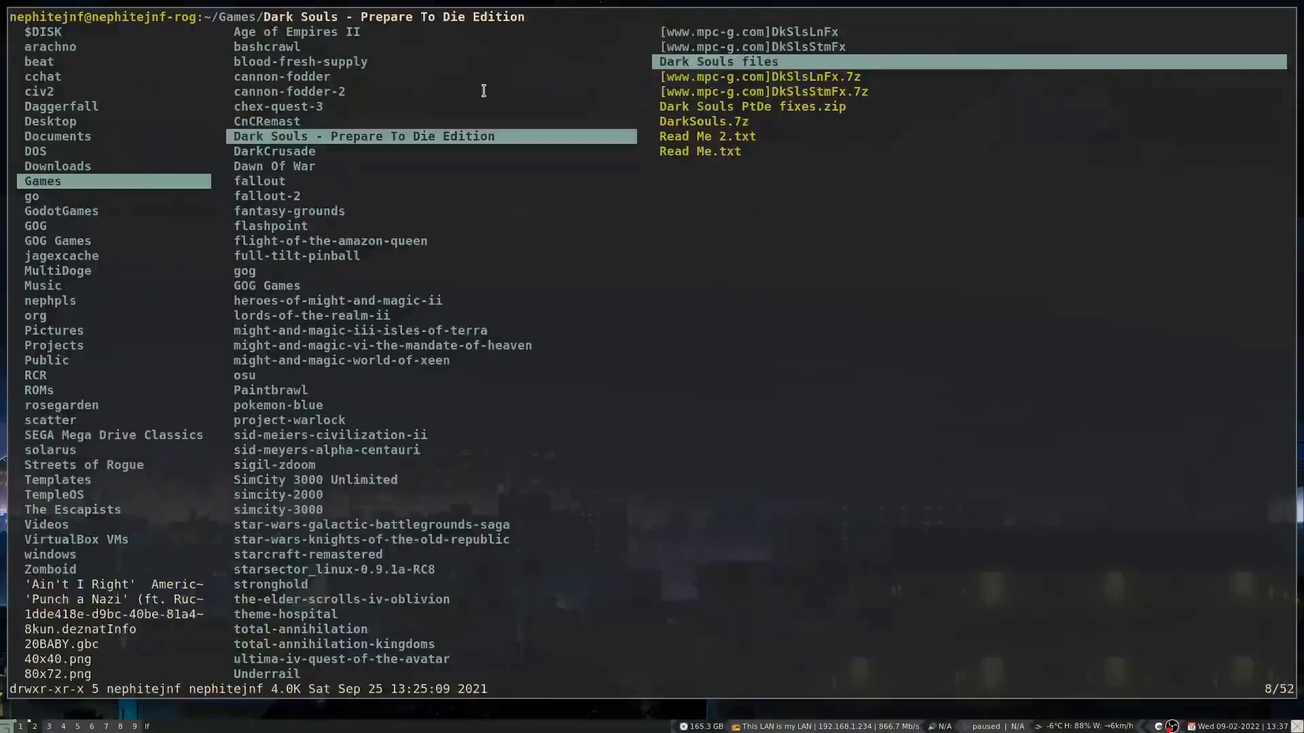
{"action": "key", "text": "Down"}
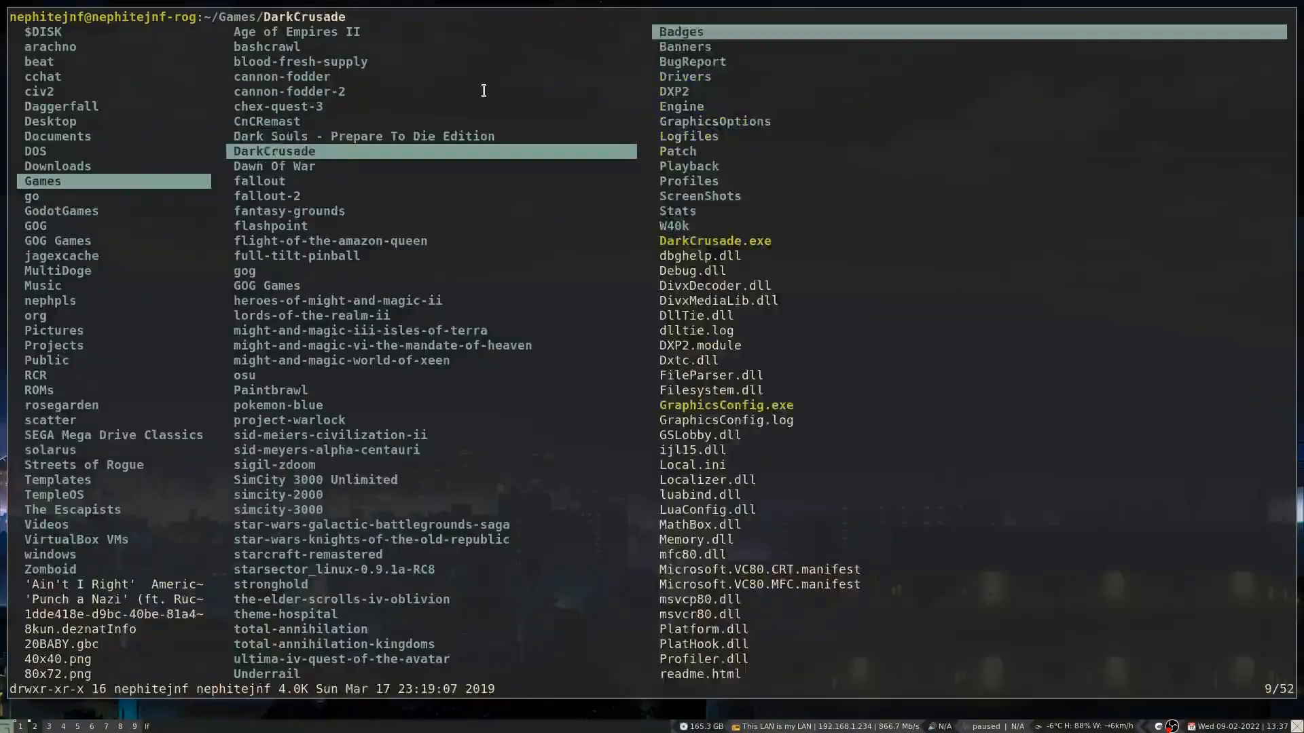
{"action": "key", "text": "q"}
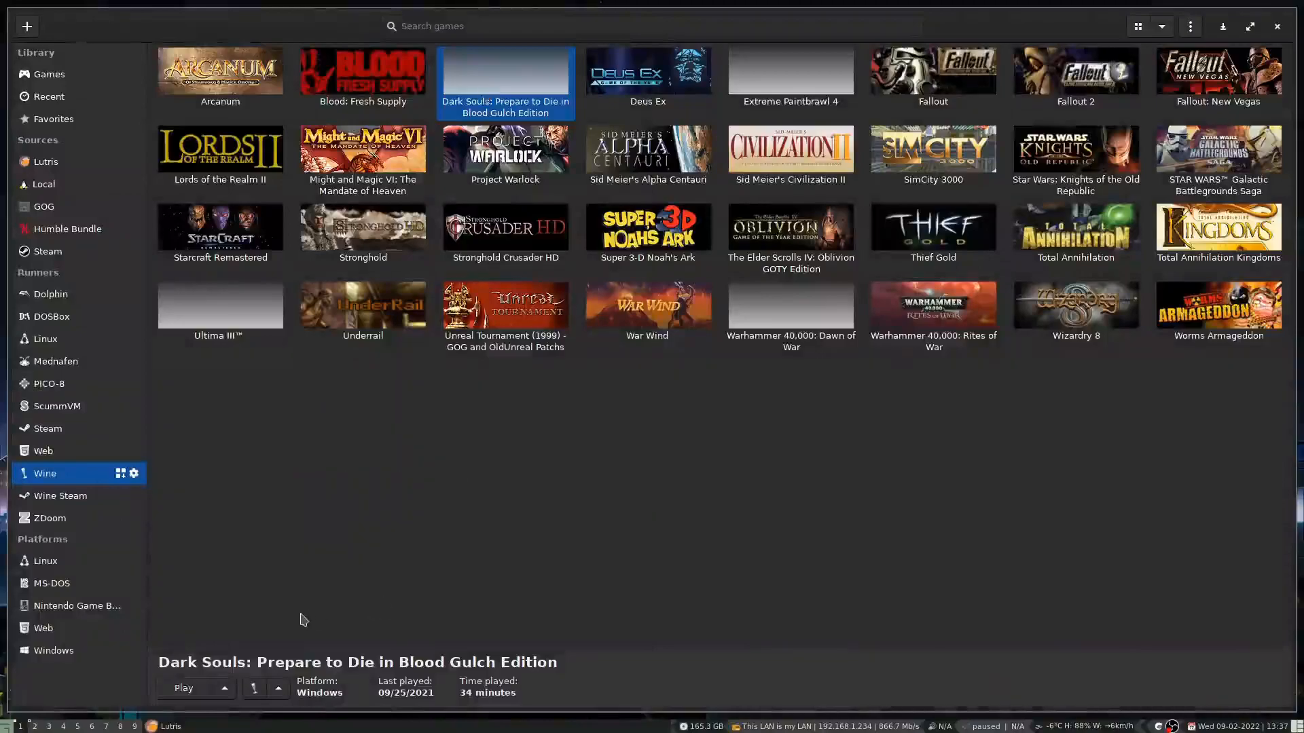
Step: Launch Dark Souls: Prepare to Die in Blood Gulch Edition, proceed to its title menu, and exit the game
{"action": "left_click", "coordinate": [190, 690]}
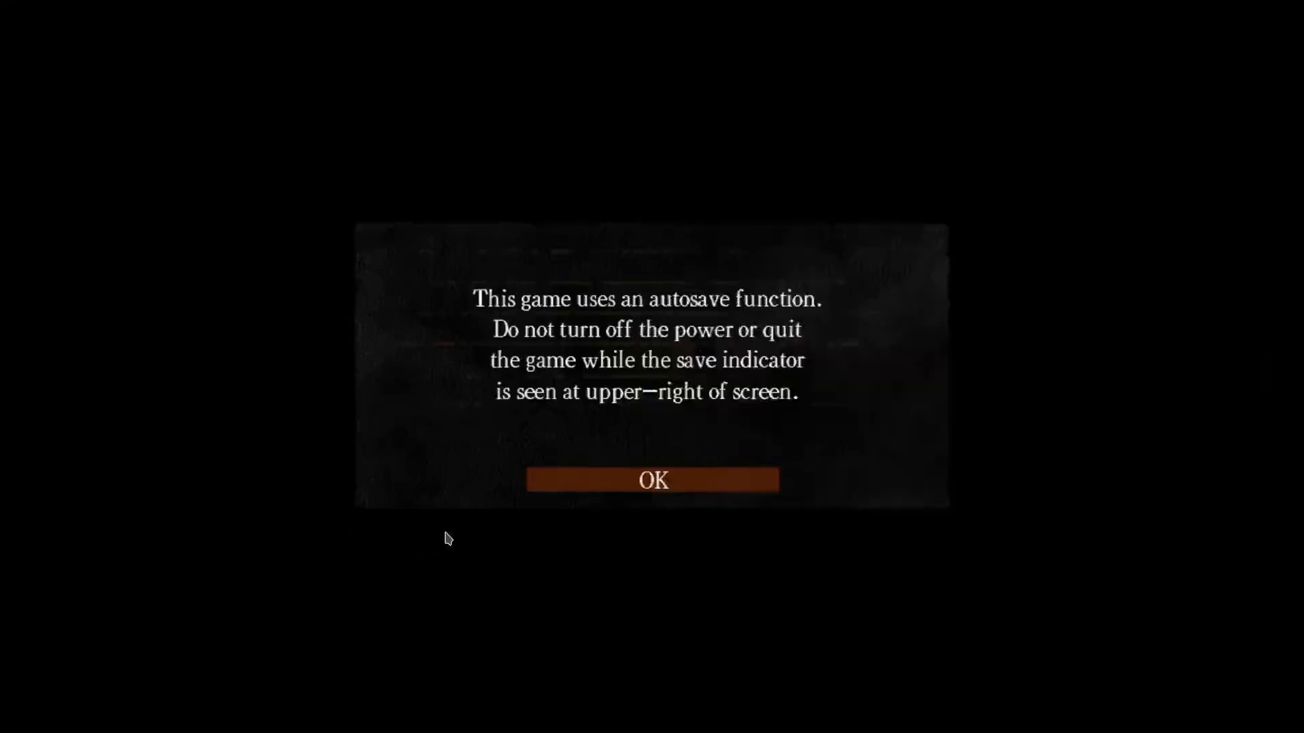
{"action": "key", "text": "Return"}
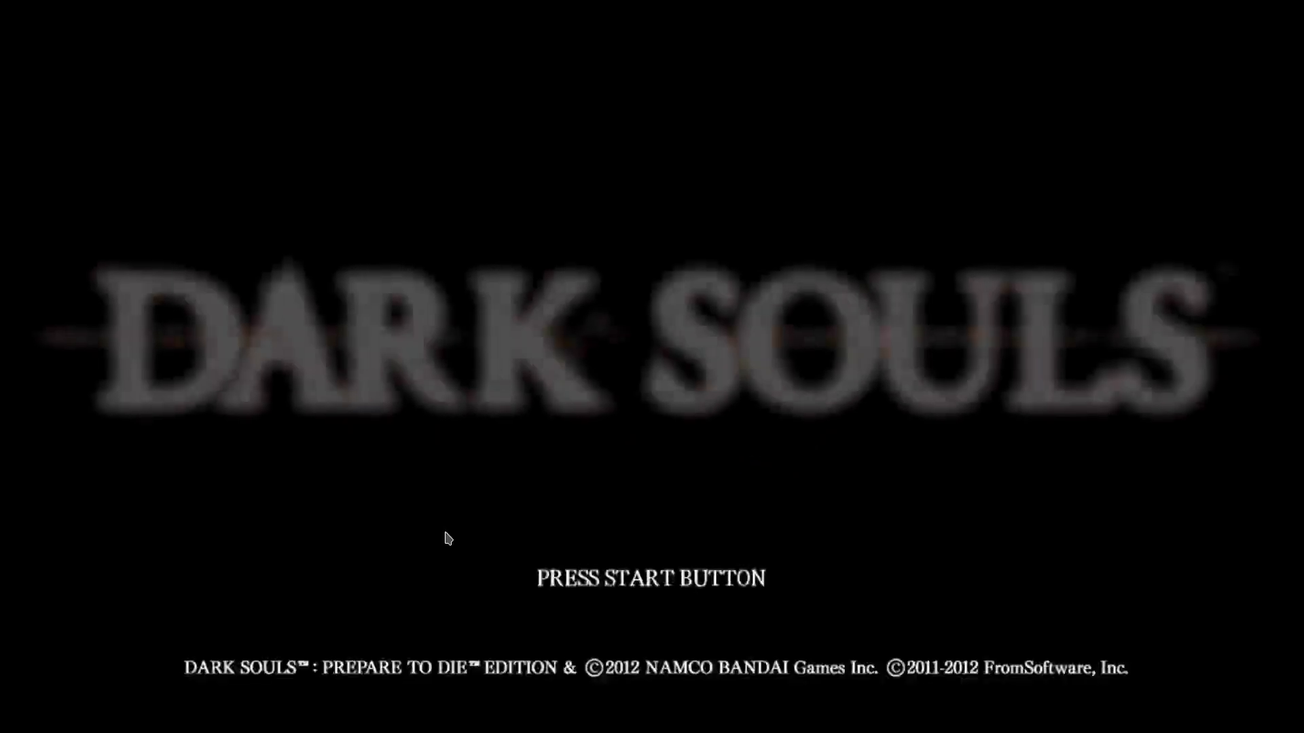
{"action": "key", "text": "Return"}
{"action": "key", "text": "Down"}
{"action": "key", "text": "Down"}
{"action": "key", "text": "Down"}
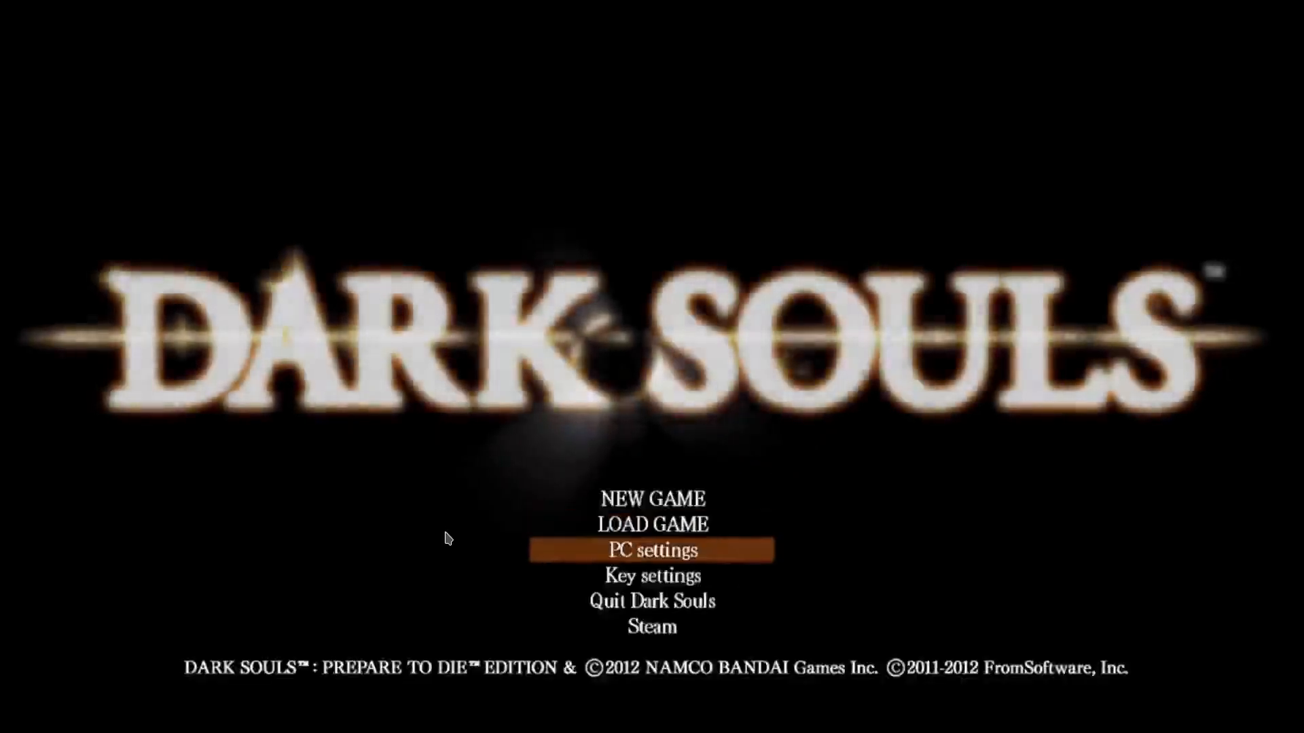
{"action": "key", "text": "Return"}
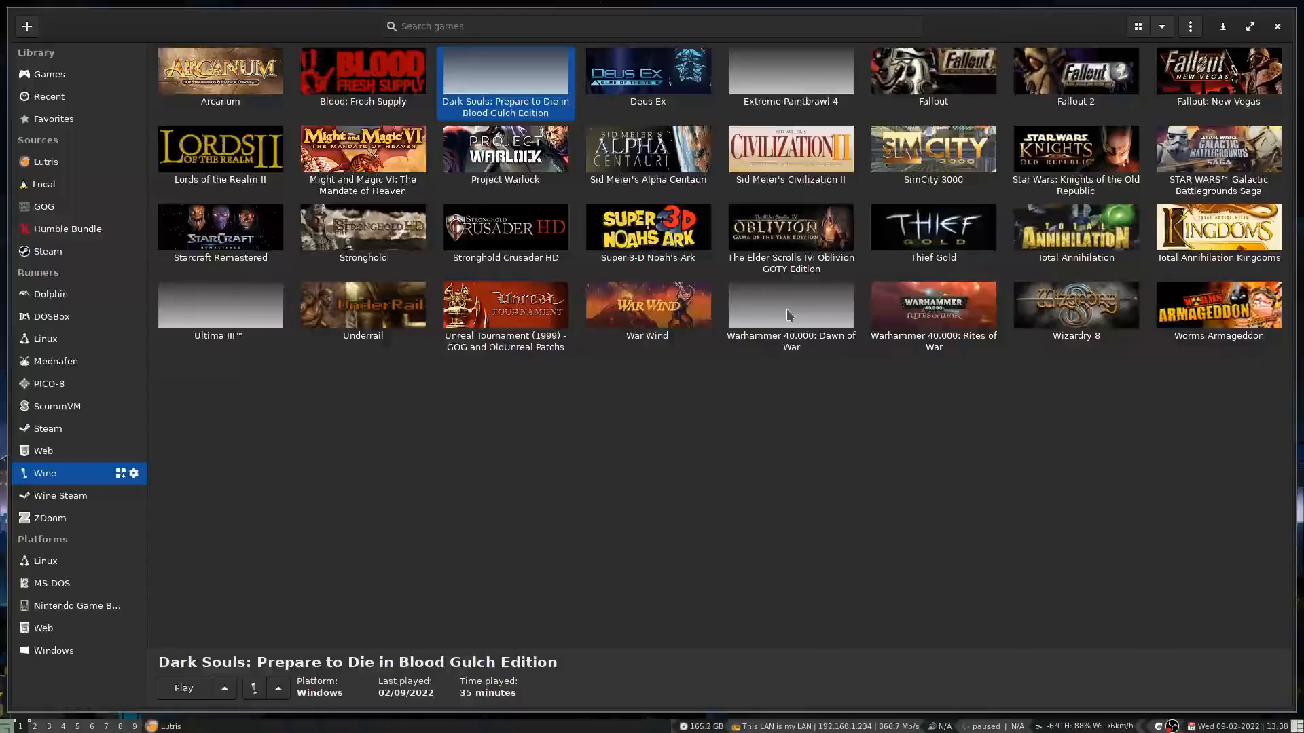
Step: View the library entries for Extreme Paintbrawl 4, Dark Souls and Warhammer 40,000: Dawn of War
{"action": "left_click", "coordinate": [788, 91]}
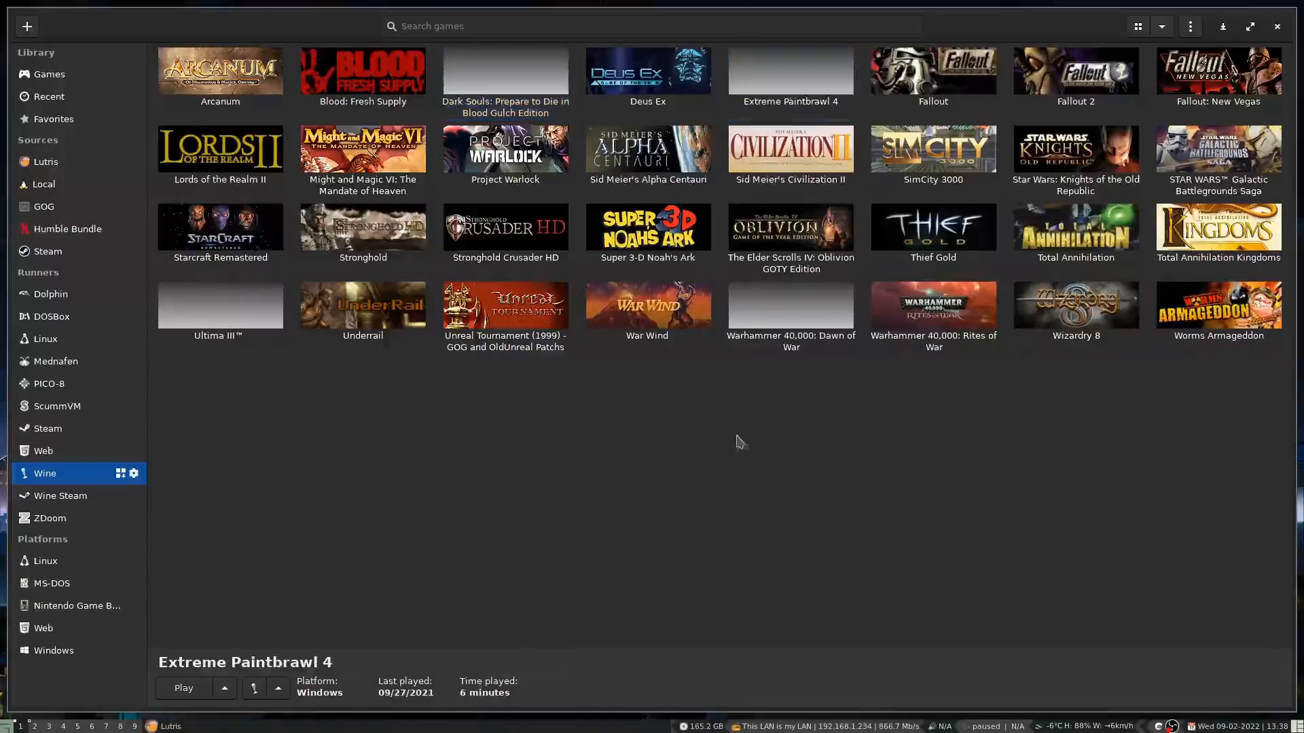
{"action": "left_click", "coordinate": [534, 102]}
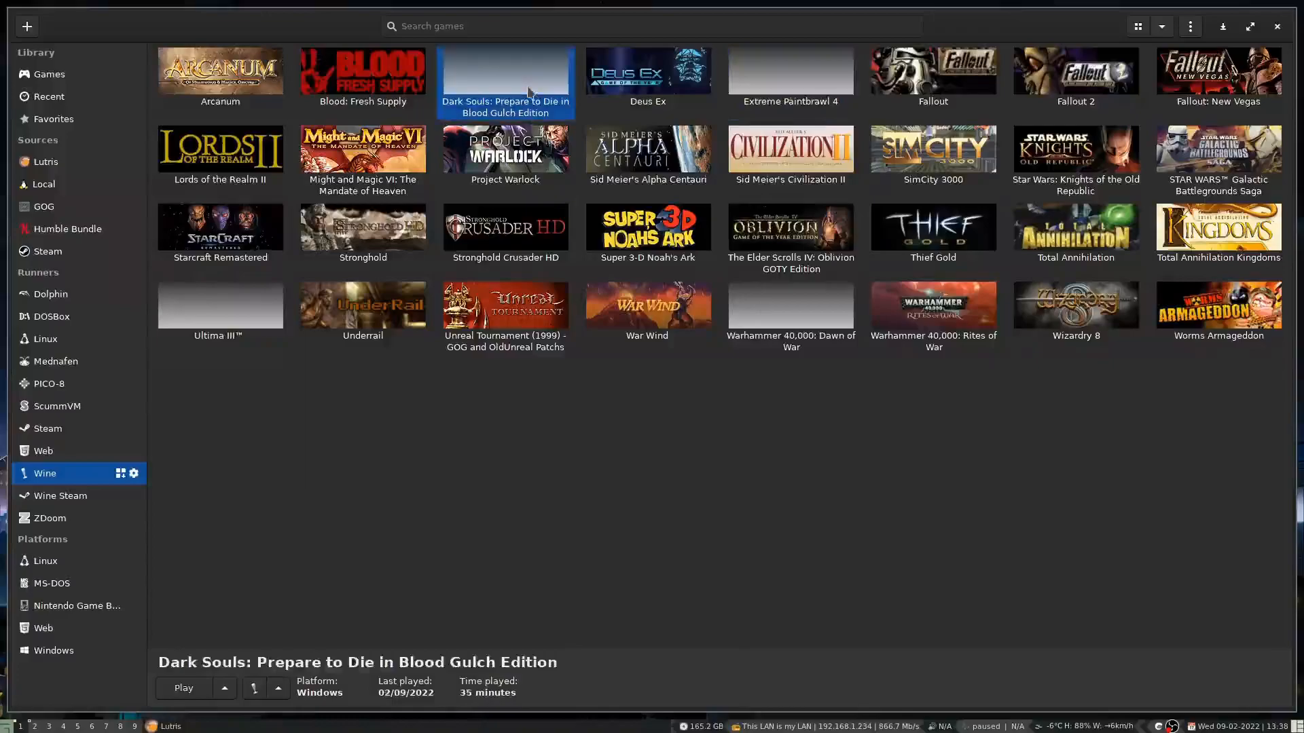
{"action": "left_click", "coordinate": [810, 96]}
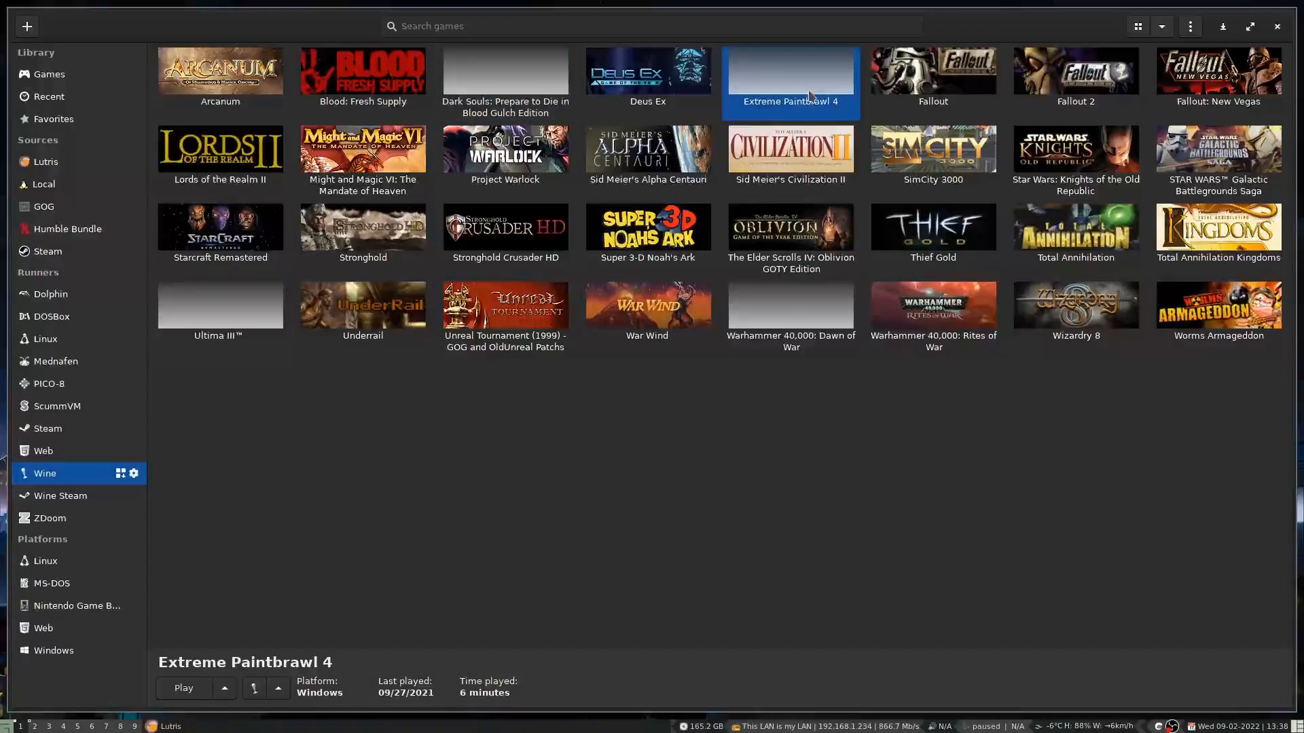
{"action": "left_click", "coordinate": [796, 306]}
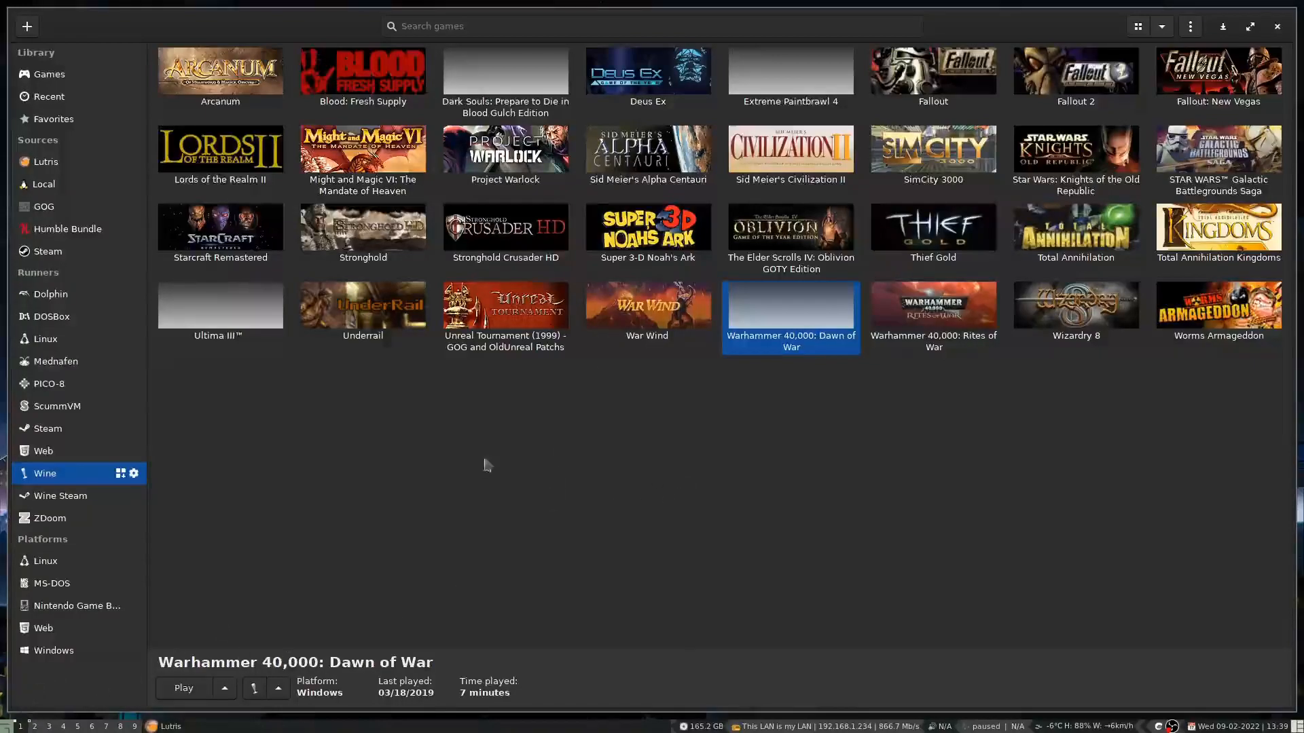
Step: Switch to the terminal file manager and create a folder named BloodbornePSX inside Games with mkdir
{"action": "key", "text": "super+2"}
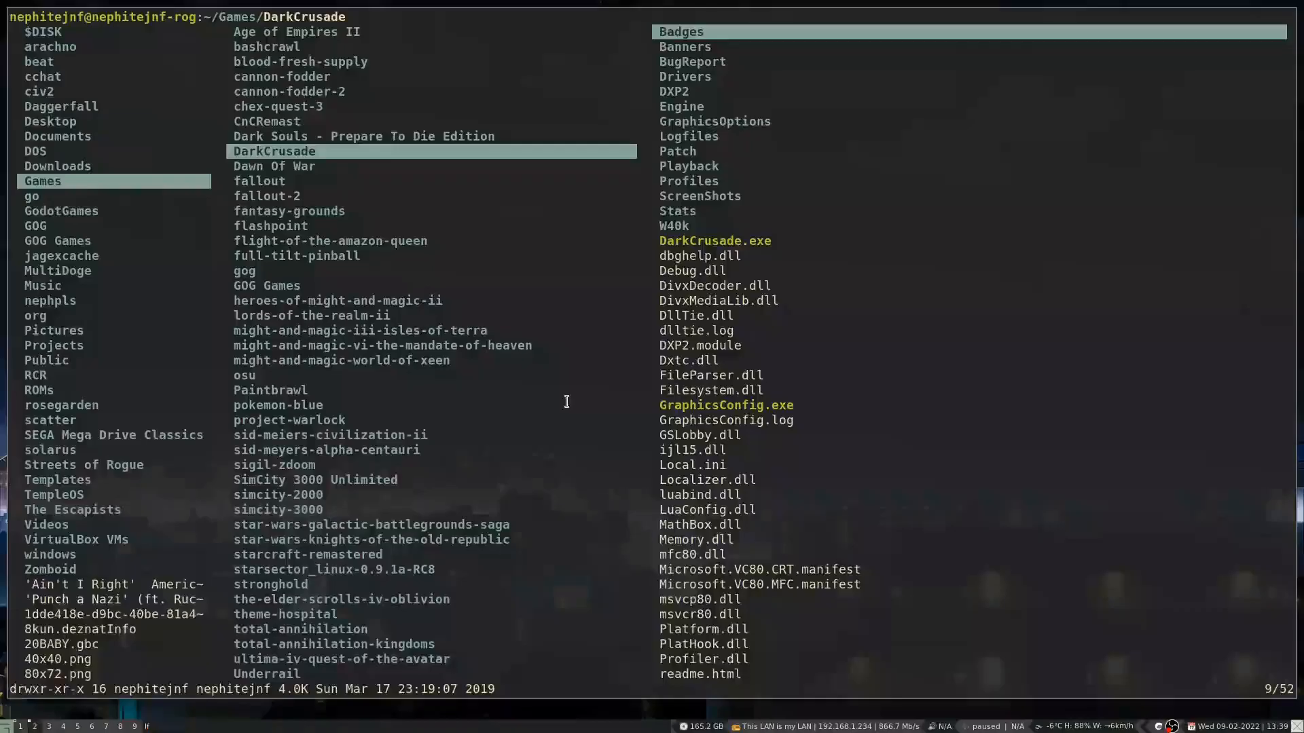
{"action": "key", "text": "dollar"}
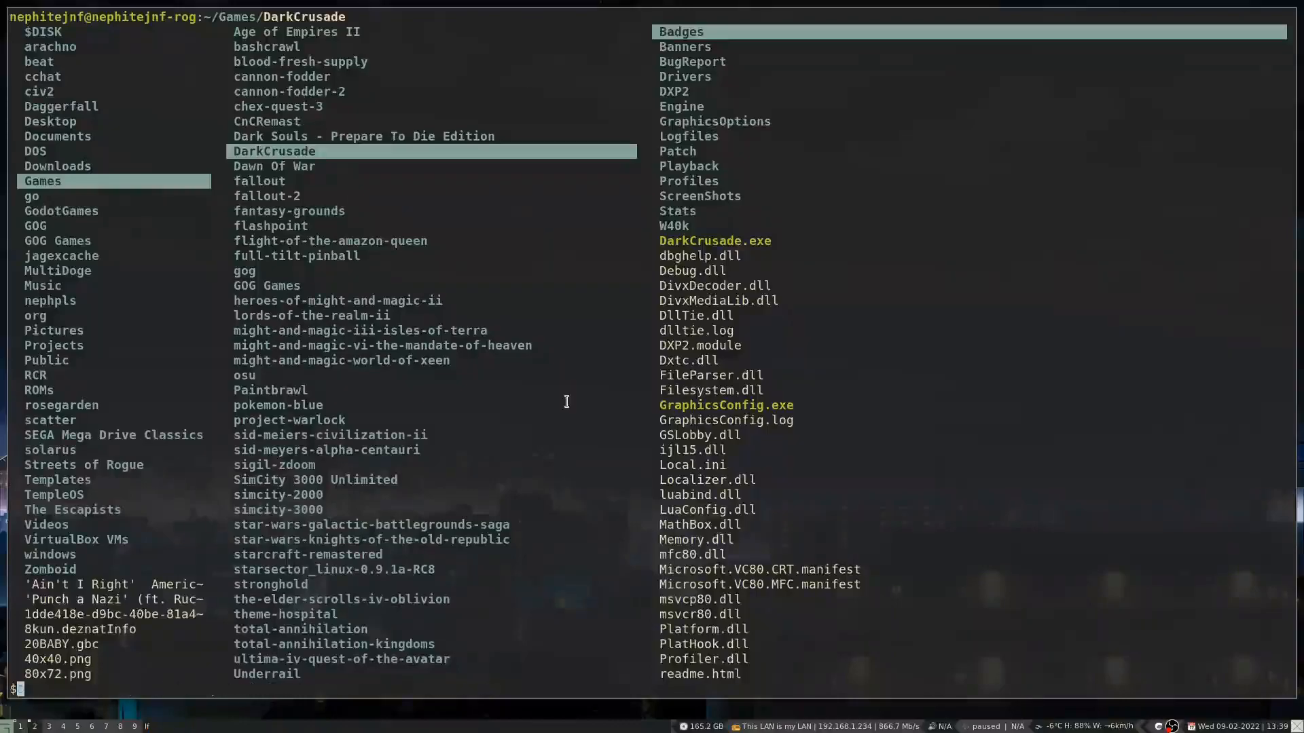
{"action": "type", "text": "mkdir"}
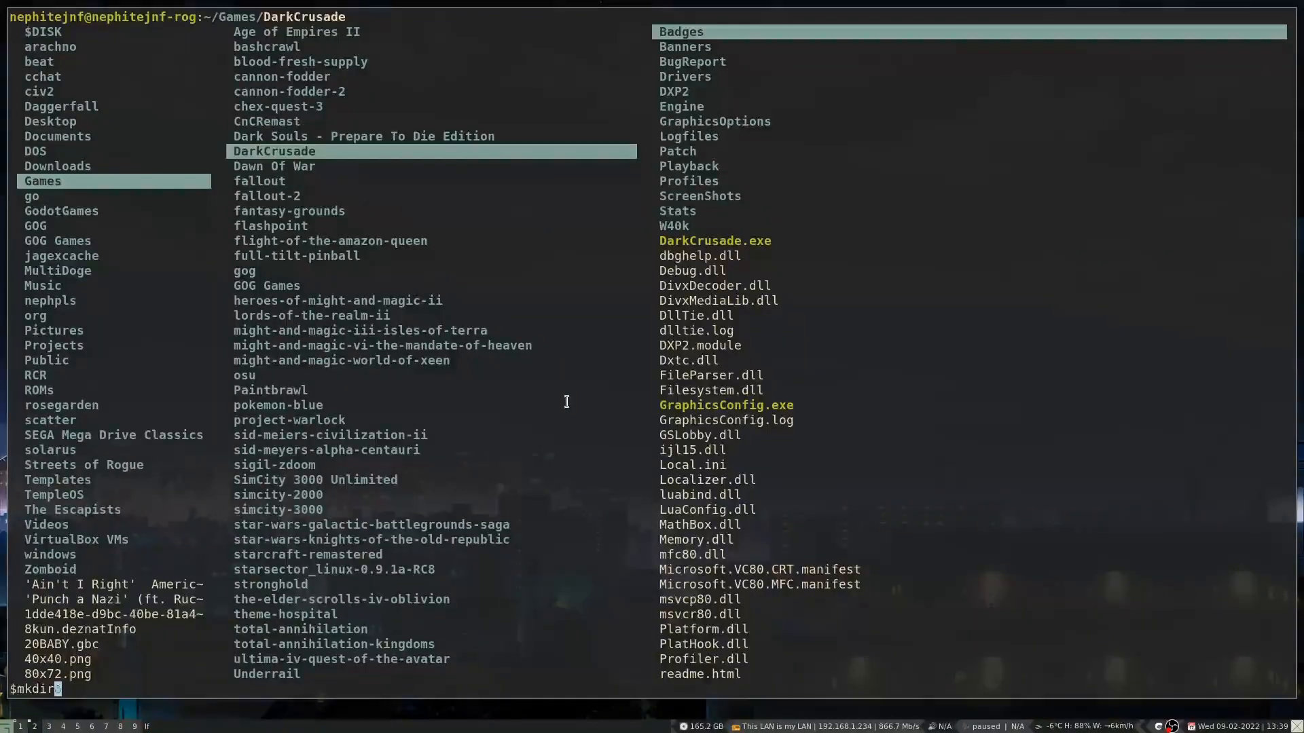
{"action": "type", "text": " BloodbornePSX"}
{"action": "key", "text": "Return"}
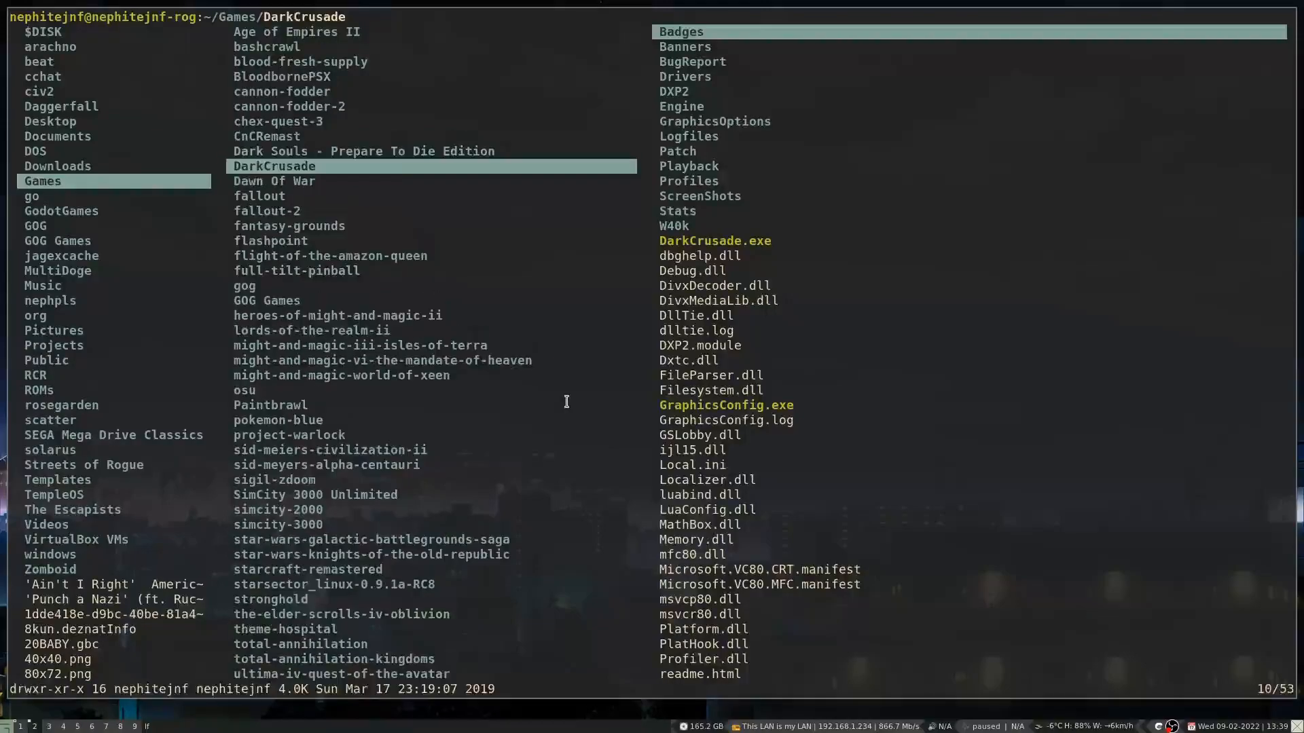
Step: Move the Bloodborne-PSX game folder into the new BloodbornePSX folder
{"action": "key", "text": "Up"}
{"action": "key", "text": "Up"}
{"action": "key", "text": "Up"}
{"action": "key", "text": "Up"}
{"action": "key", "text": "Up"}
{"action": "key", "text": "Up"}
{"action": "key", "text": "Right"}
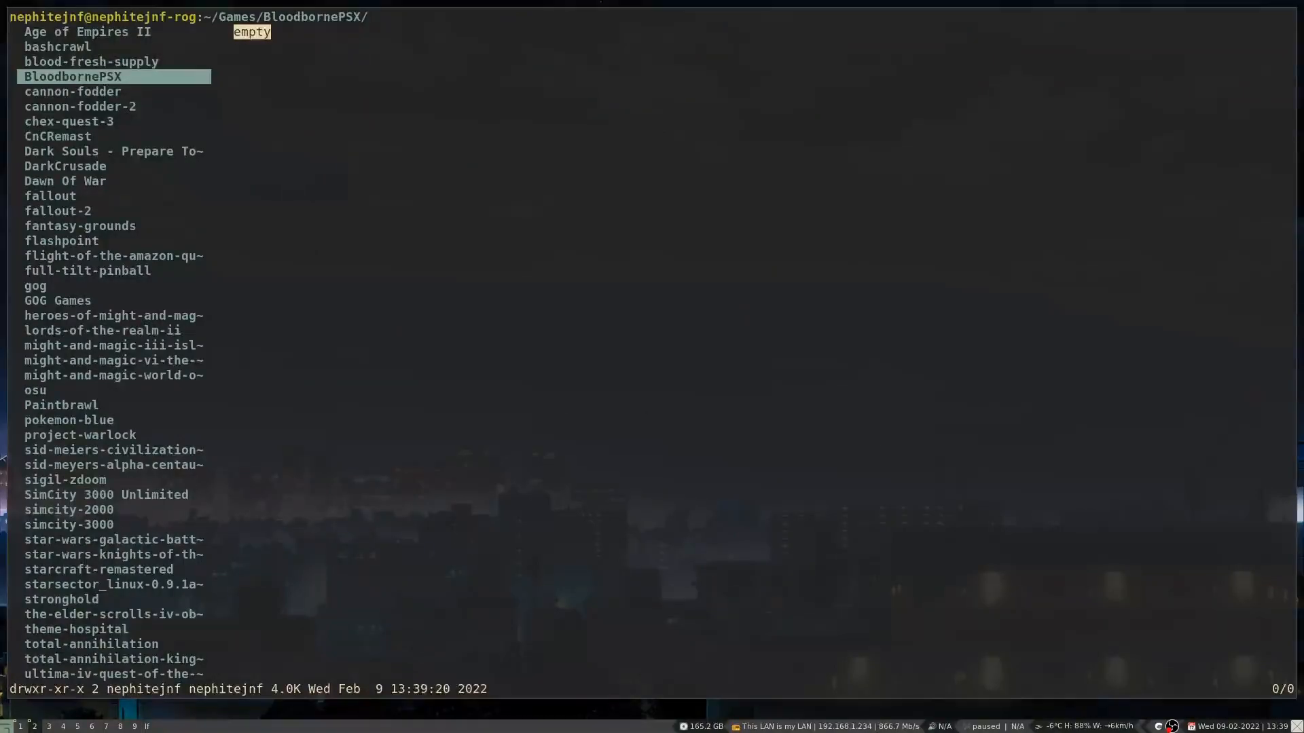
{"action": "key", "text": "d"}
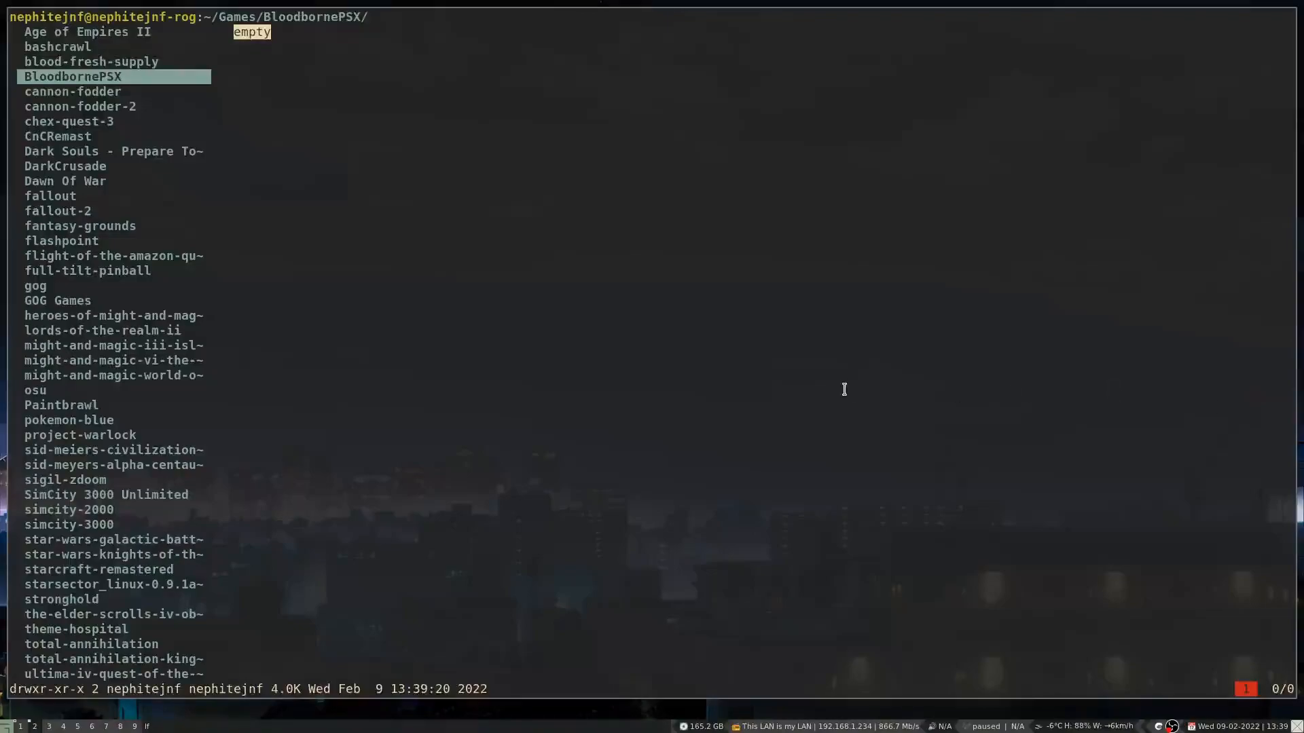
{"action": "key", "text": "p"}
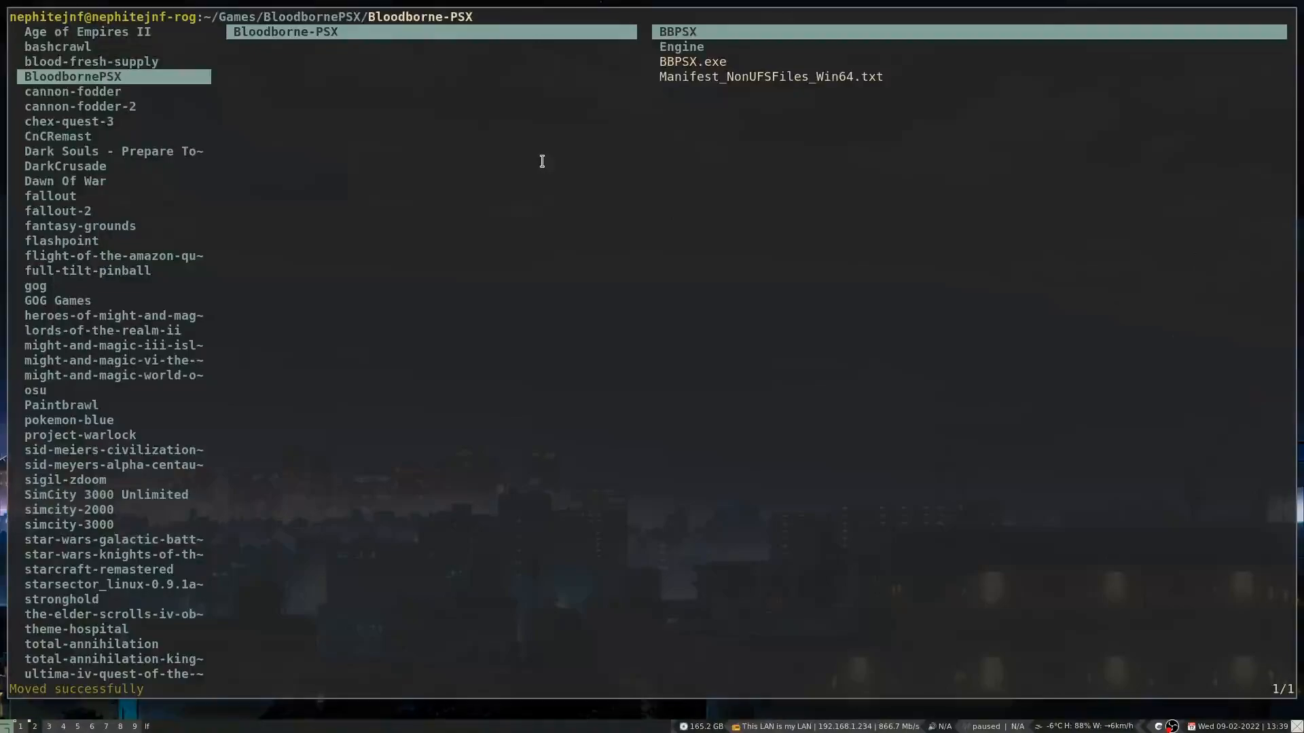
{"action": "key", "text": "h"}
{"action": "key", "text": "l"}
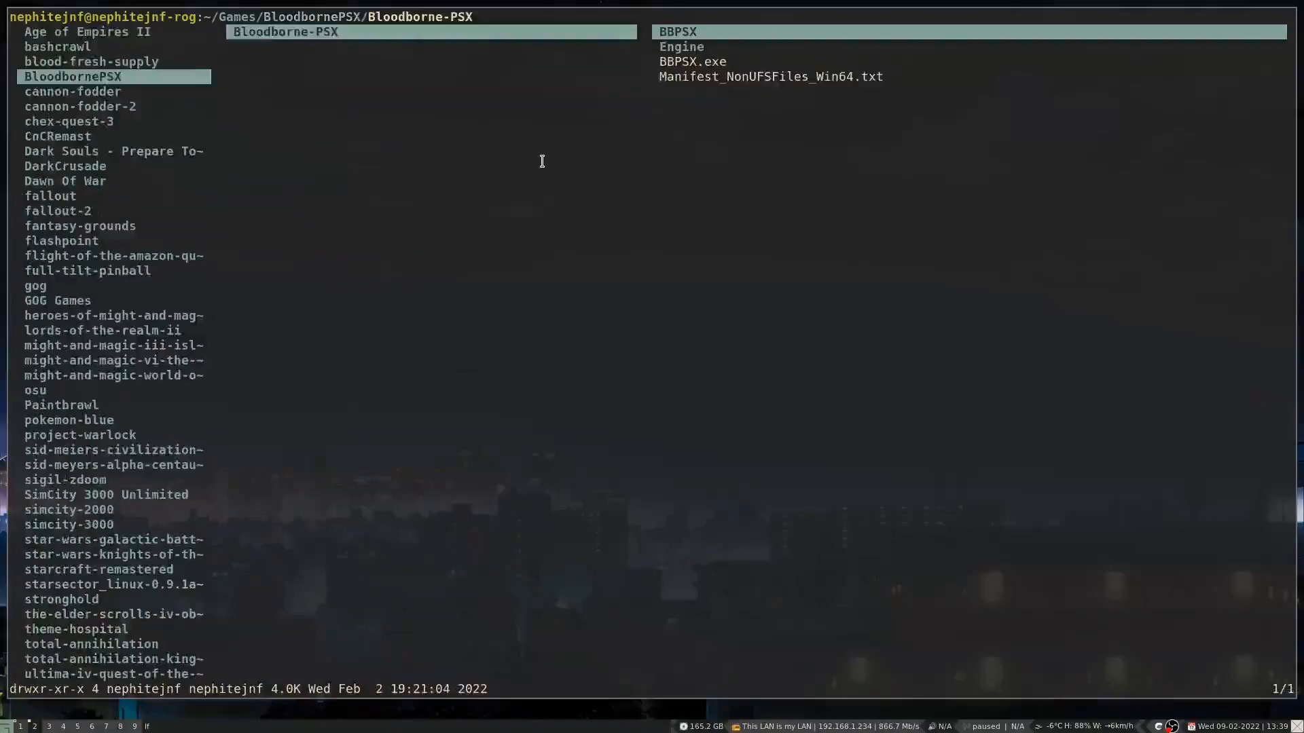
Step: Inspect the contents of the Bloodborne-PSX folder, including BBPSX.exe, and go back to its parent folder
{"action": "key", "text": "l"}
{"action": "key", "text": "j"}
{"action": "key", "text": "j"}
{"action": "key", "text": "j"}
{"action": "key", "text": "k"}
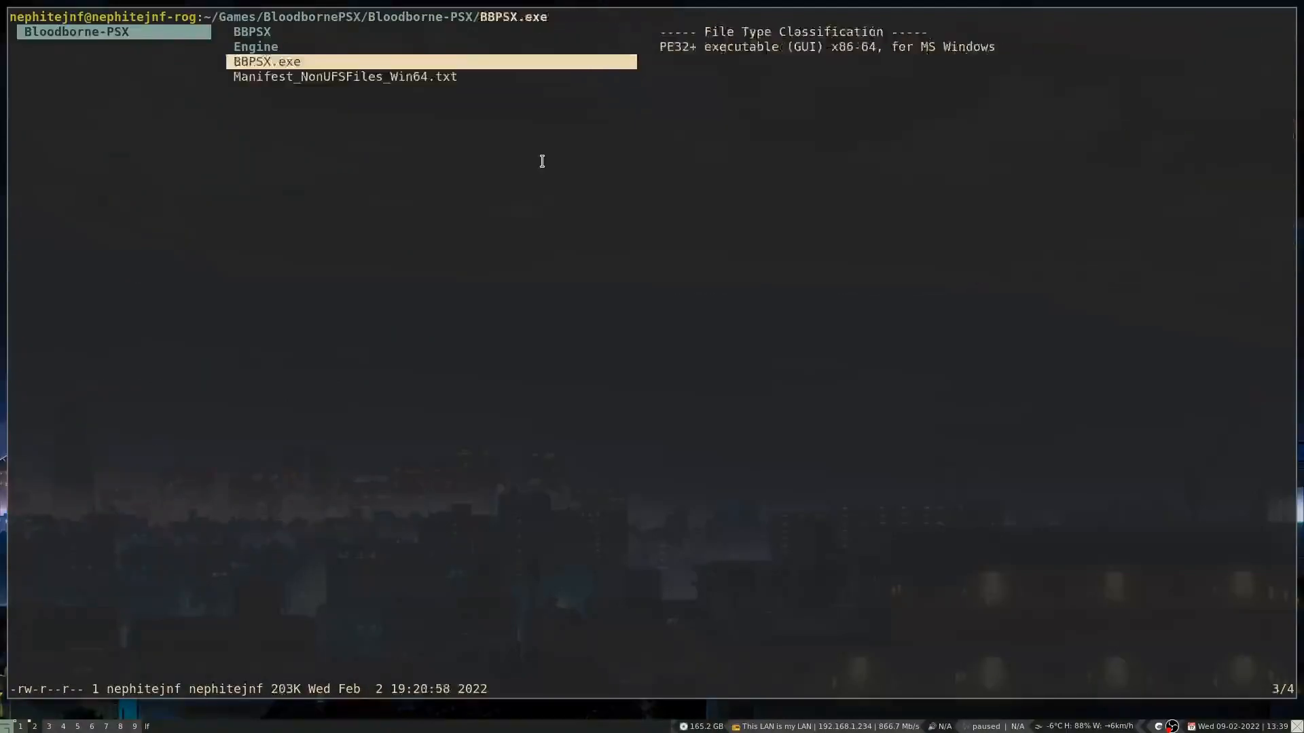
{"action": "key", "text": "k"}
{"action": "key", "text": "k"}
{"action": "key", "text": "h"}
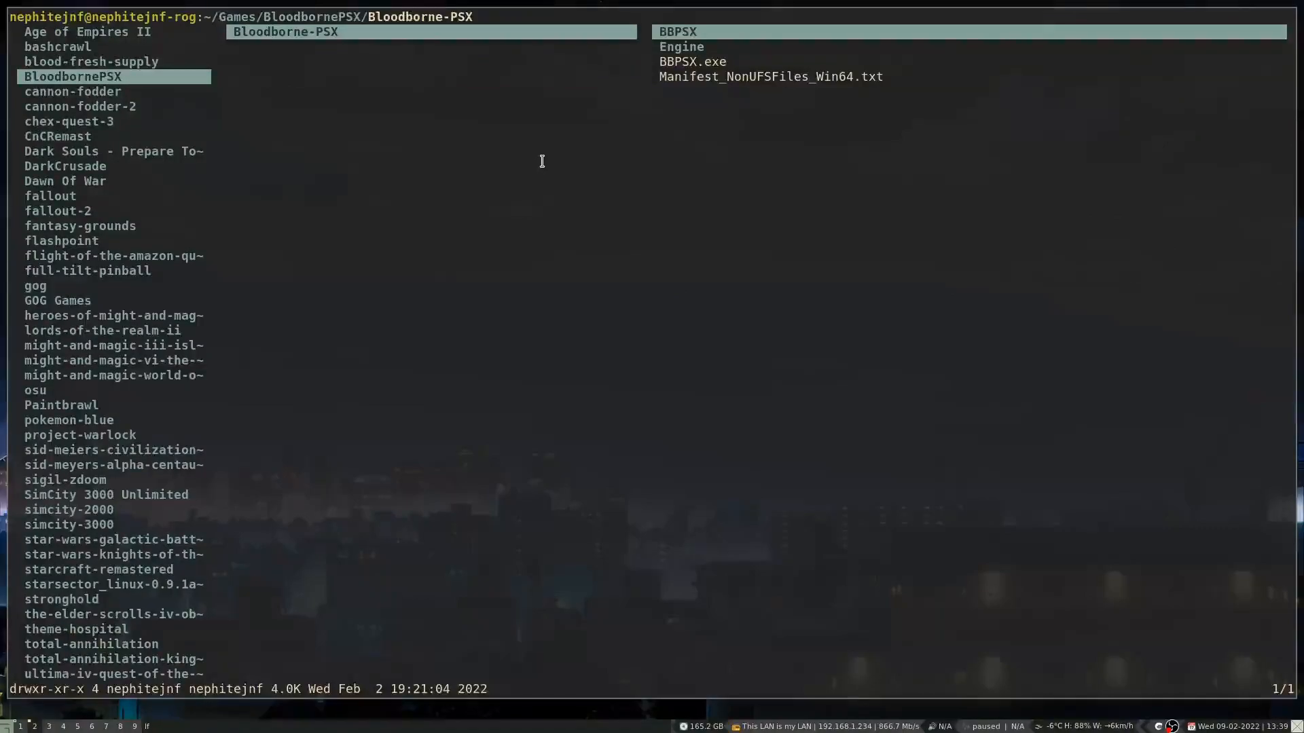
Step: Create a BloodborneWine folder beside the Bloodborne-PSX game folder with mkdir
{"action": "key", "text": "dollar"}
{"action": "type", "text": "mkdir"}
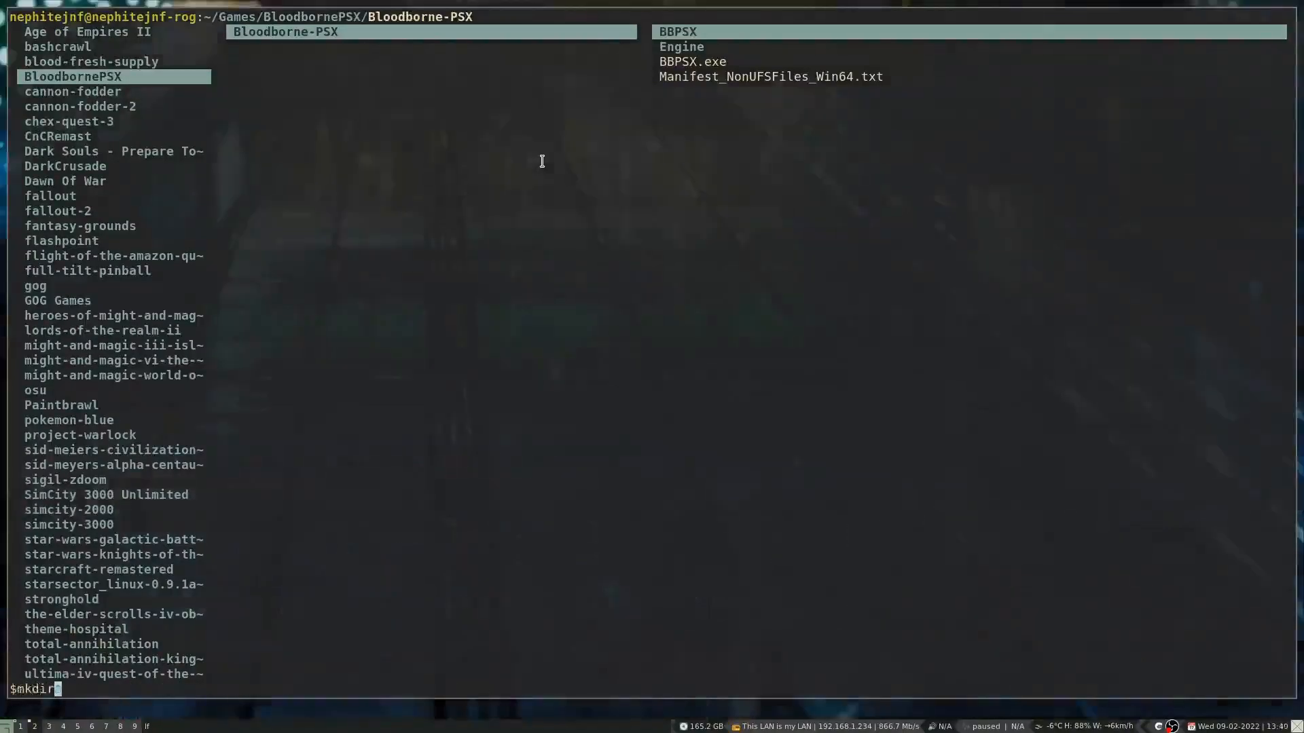
{"action": "type", "text": " Blo"}
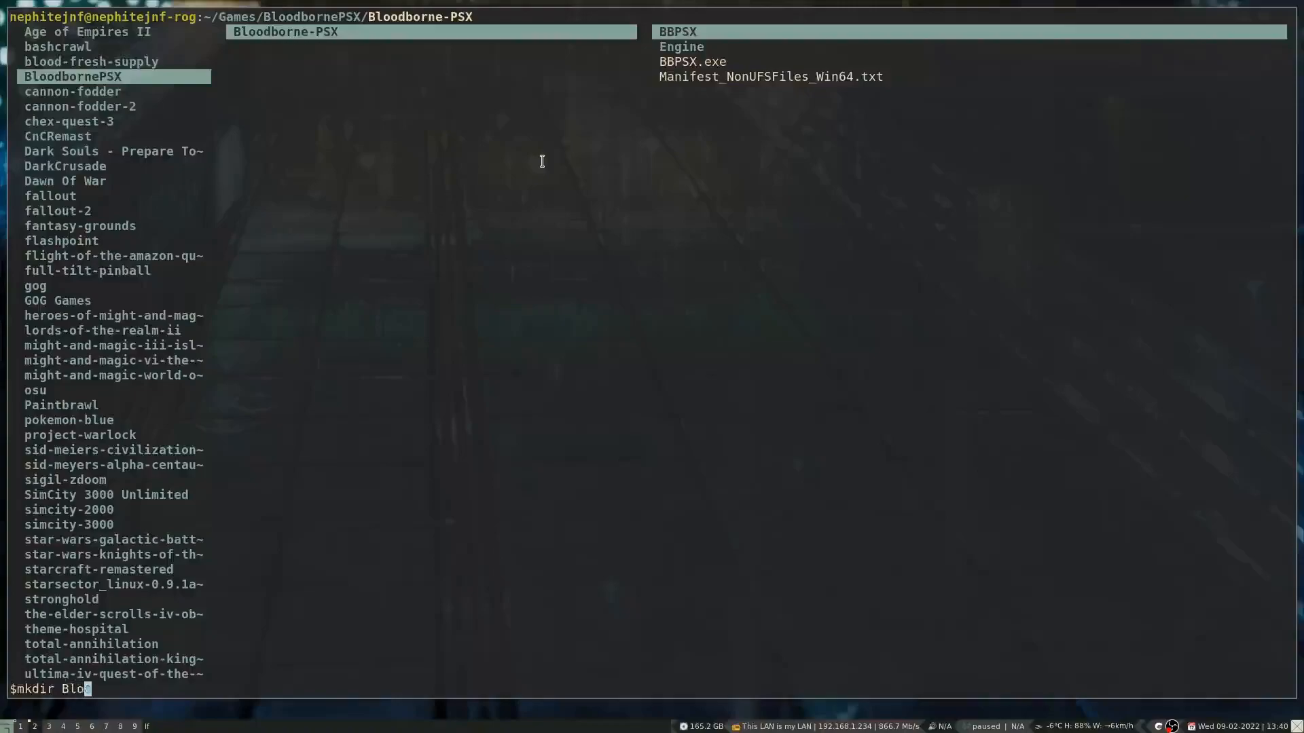
{"action": "type", "text": "odborneWinhe"}
{"action": "key", "text": "BackSpace"}
{"action": "key", "text": "BackSpace"}
{"action": "key", "text": "BackSpace"}
{"action": "type", "text": "inhe"}
{"action": "key", "text": "BackSpace"}
{"action": "key", "text": "BackSpace"}
{"action": "type", "text": "e"}
{"action": "key", "text": "Return"}
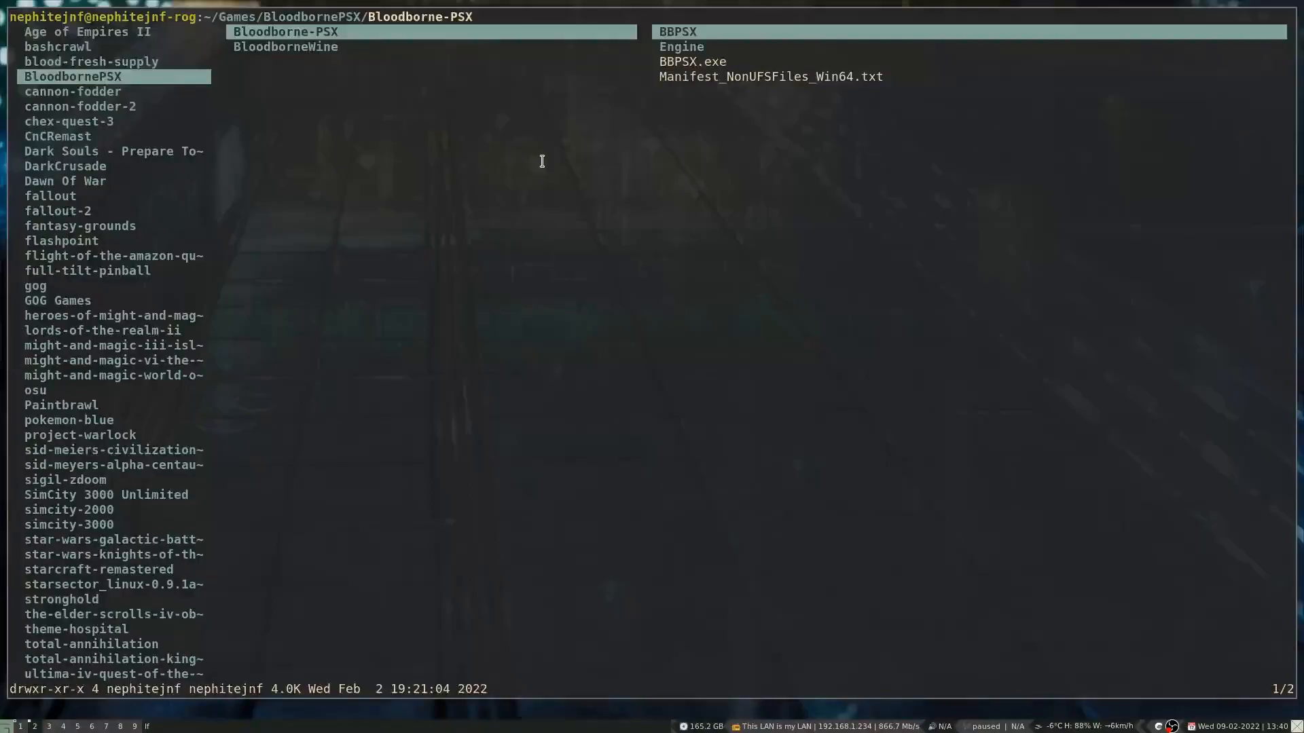
Step: Switch to Lutris and start adding a game named Bloodborne PSX with the Wine runner and release year 2021
{"action": "key", "text": "super+1"}
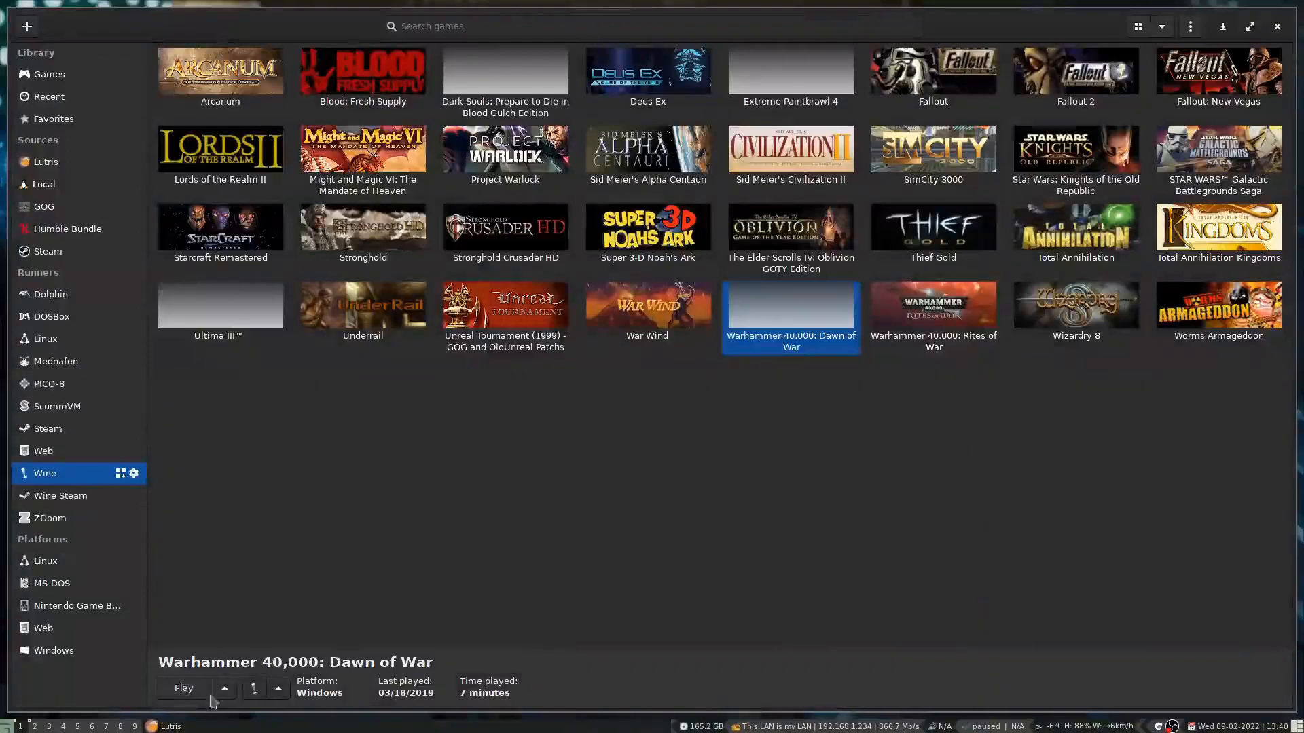
{"action": "left_click", "coordinate": [27, 27]}
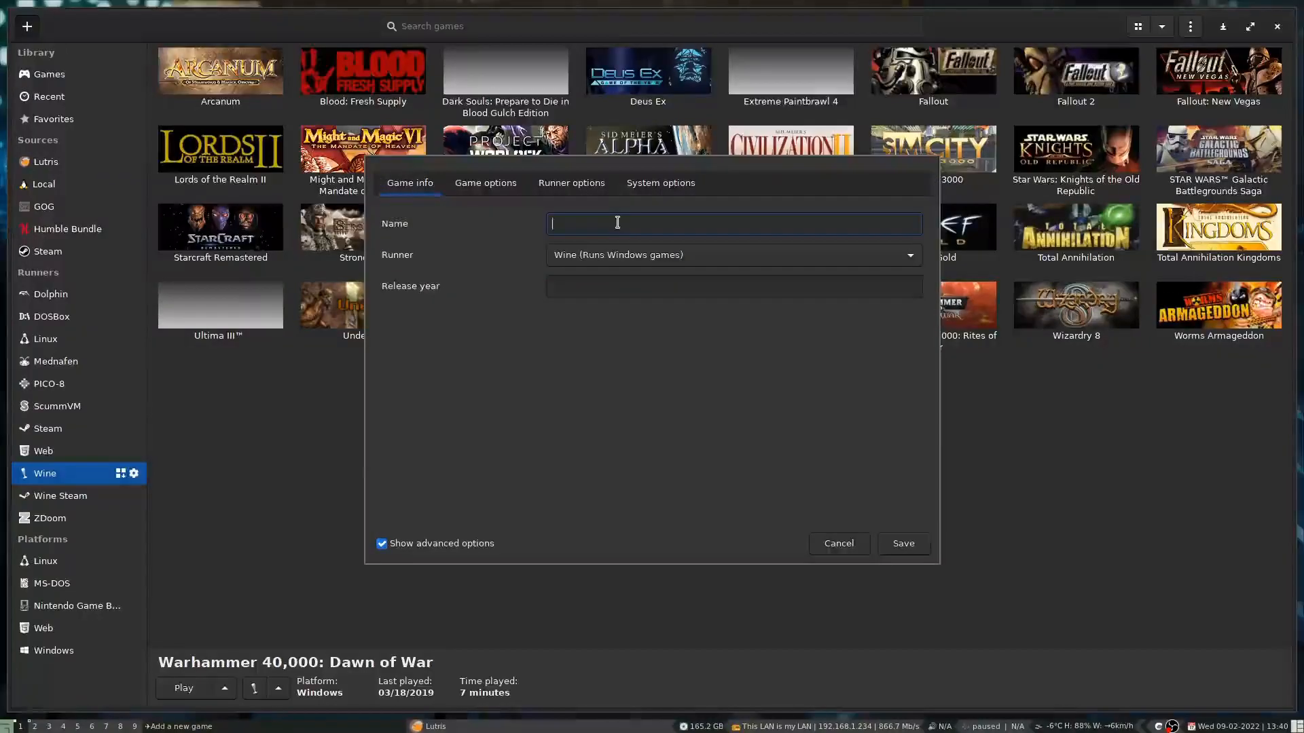
{"action": "left_click", "coordinate": [708, 256]}
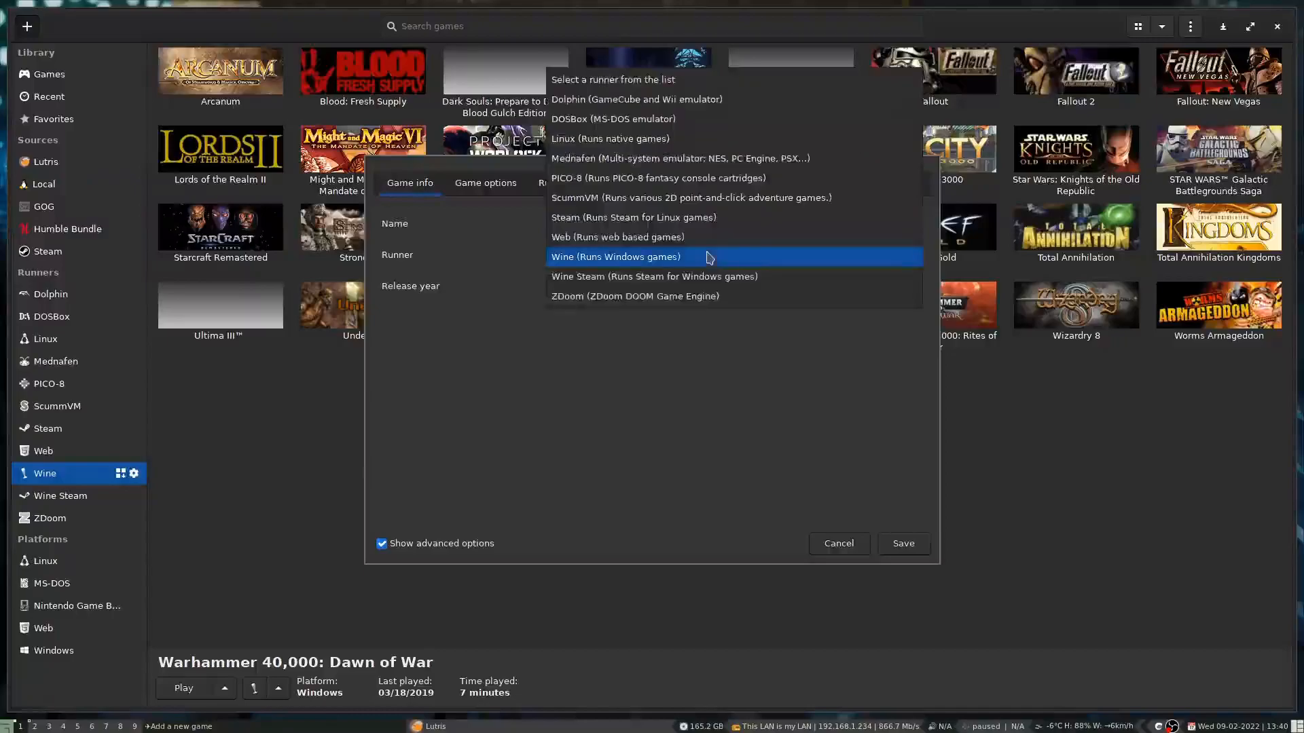
{"action": "left_click", "coordinate": [715, 263]}
{"action": "left_click", "coordinate": [715, 263]}
{"action": "left_click", "coordinate": [716, 263]}
{"action": "left_click", "coordinate": [661, 222]}
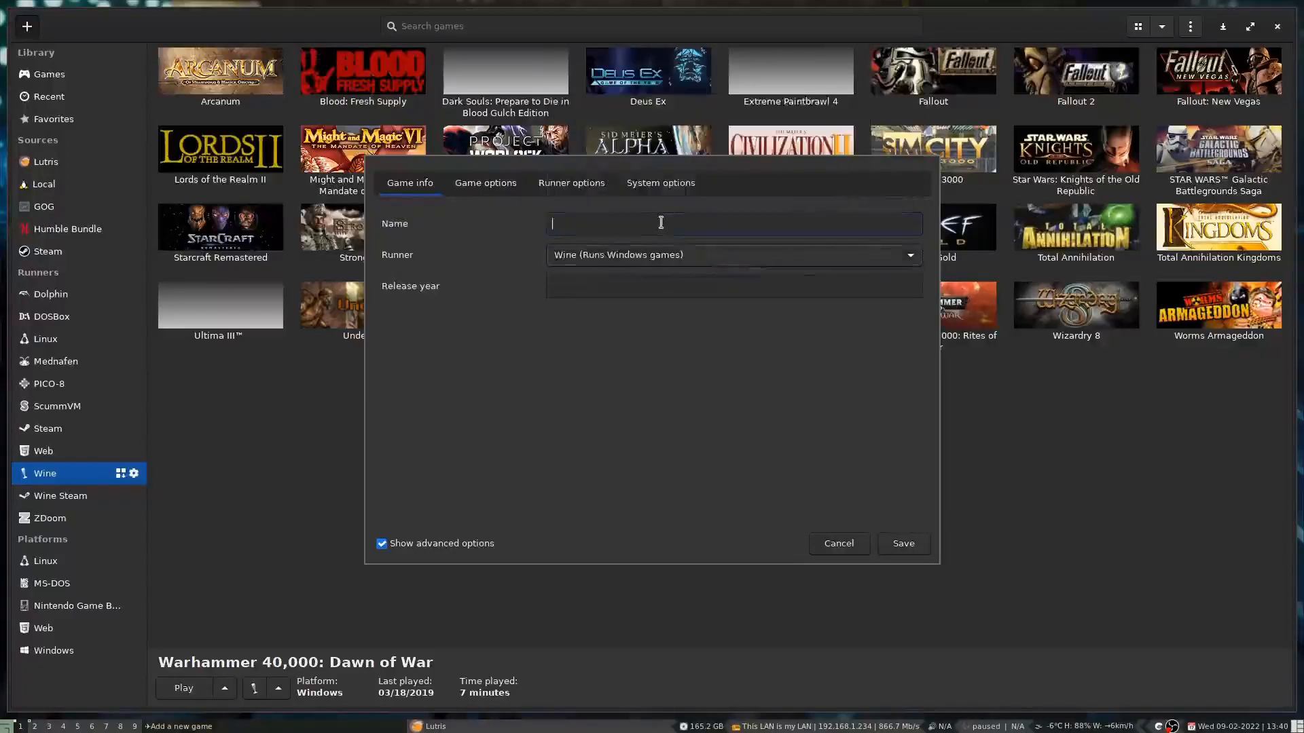
{"action": "type", "text": "Bloodborne PSX"}
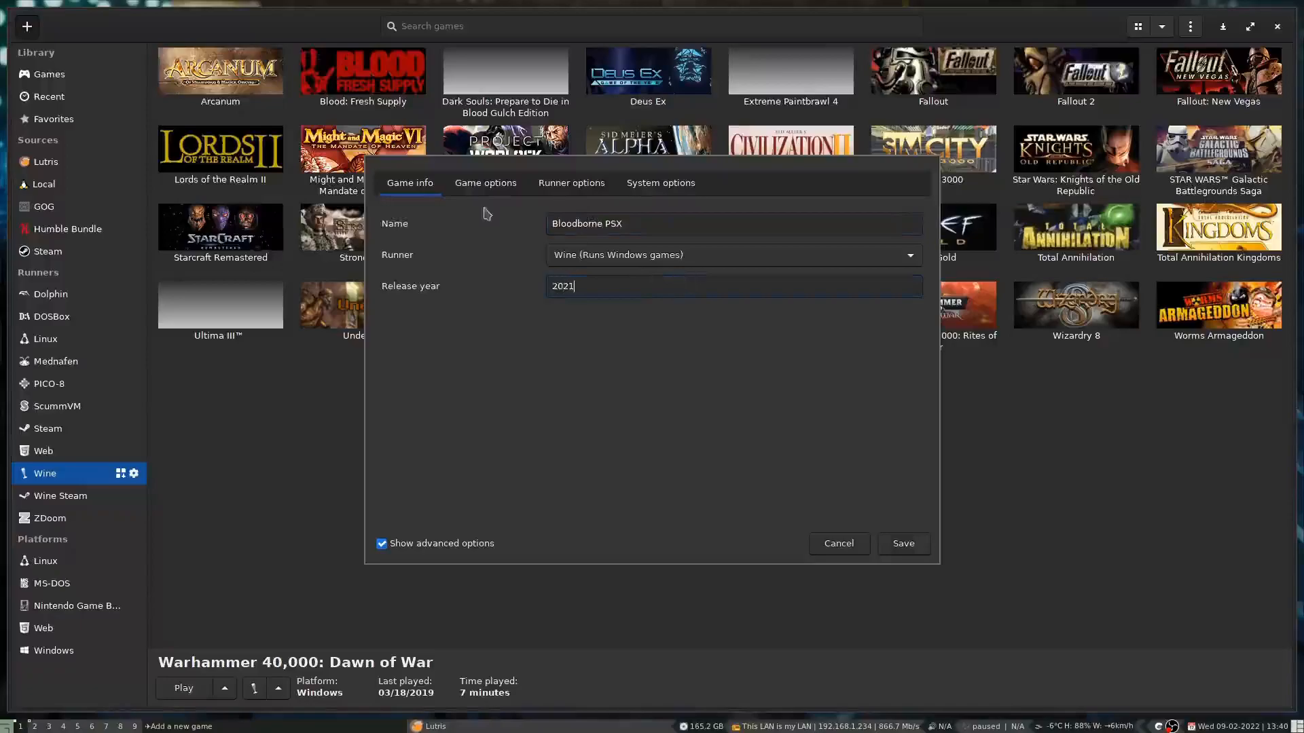
Step: Set the game's executable to BBPSX.exe in the Games/BloodbornePSX/Bloodborne-PSX folder
{"action": "left_click", "coordinate": [466, 184]}
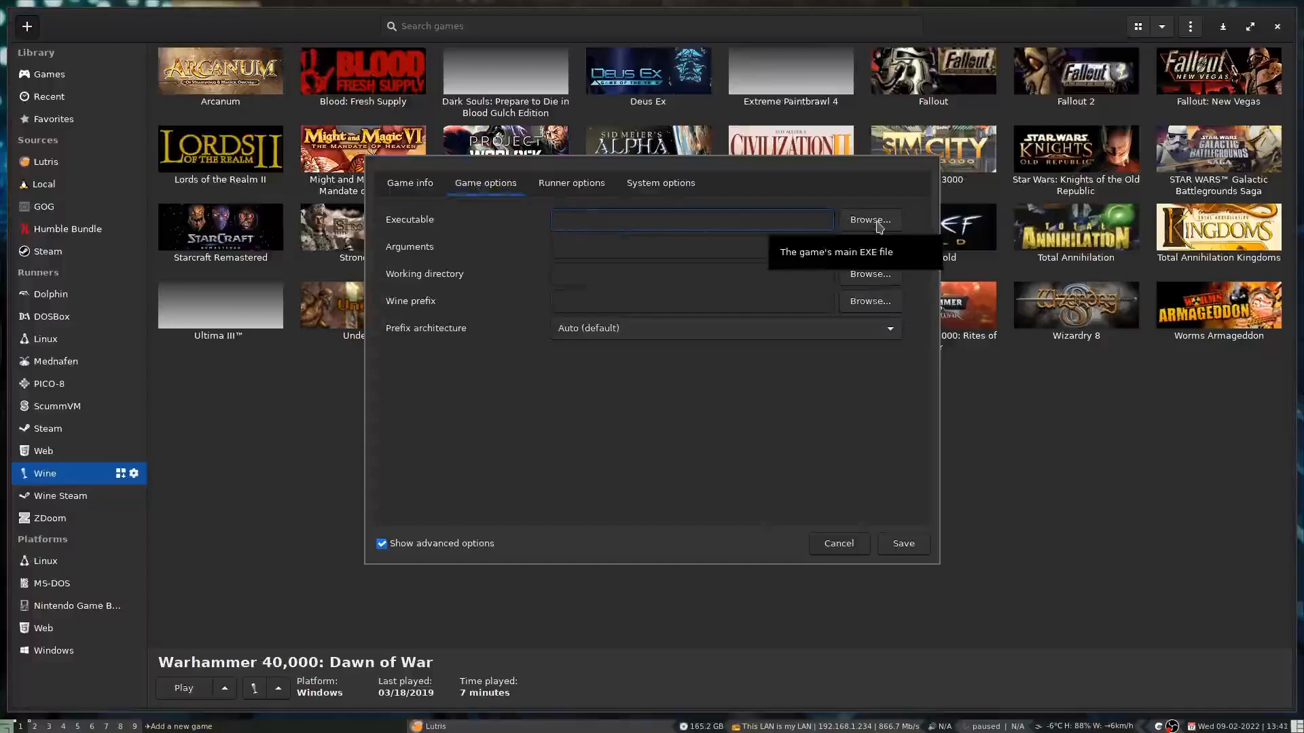
{"action": "left_click", "coordinate": [876, 224]}
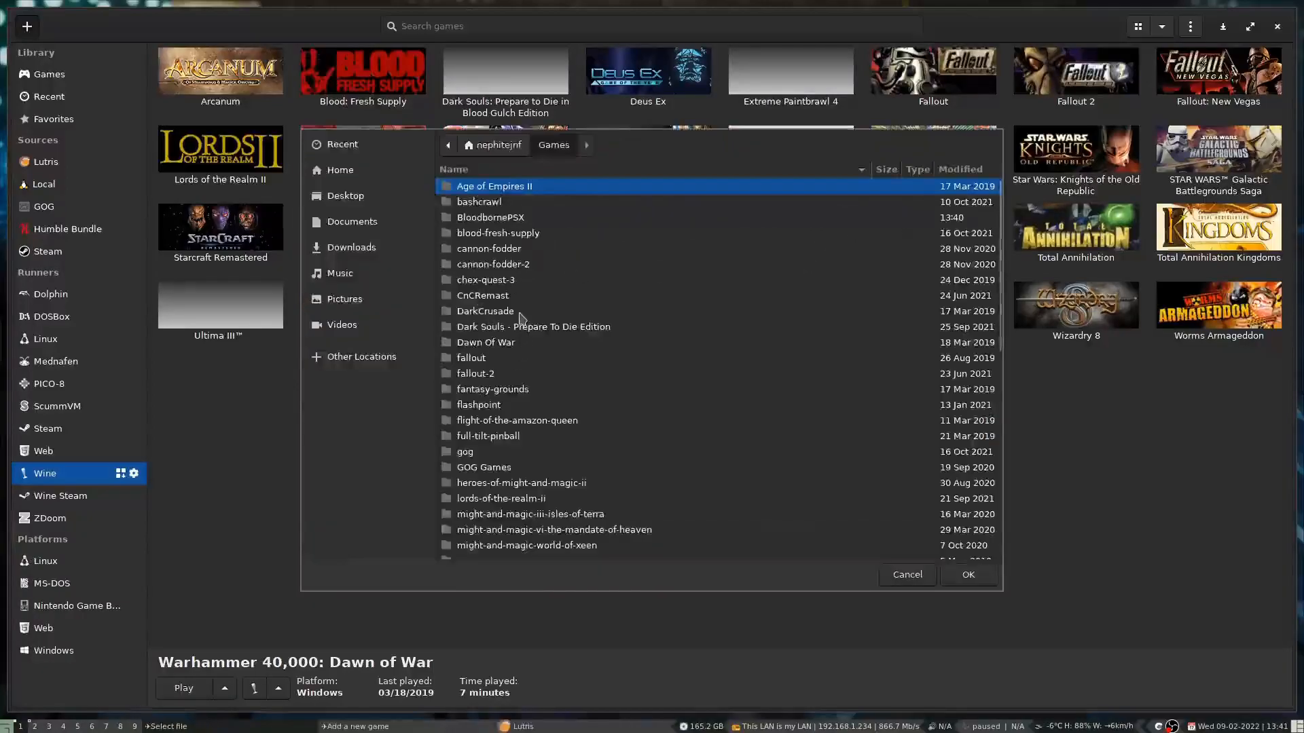
{"action": "double_click", "coordinate": [503, 217]}
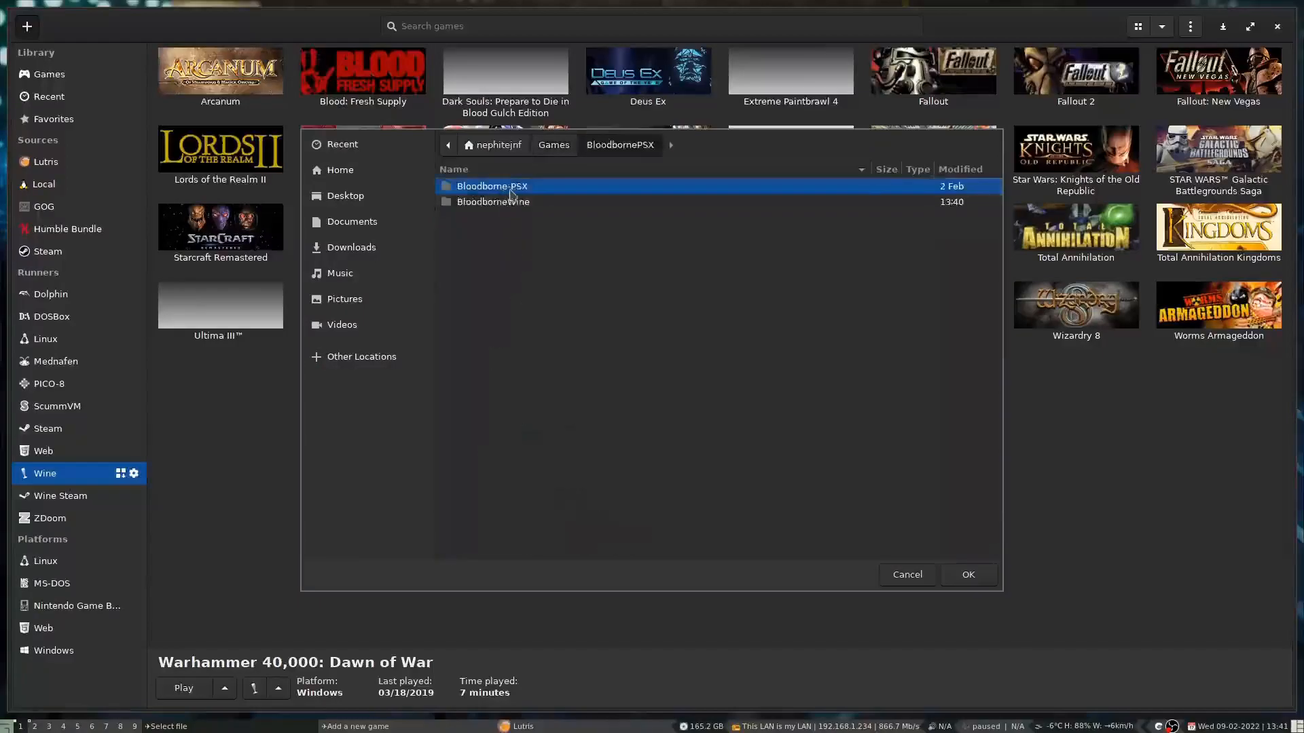
{"action": "double_click", "coordinate": [512, 190]}
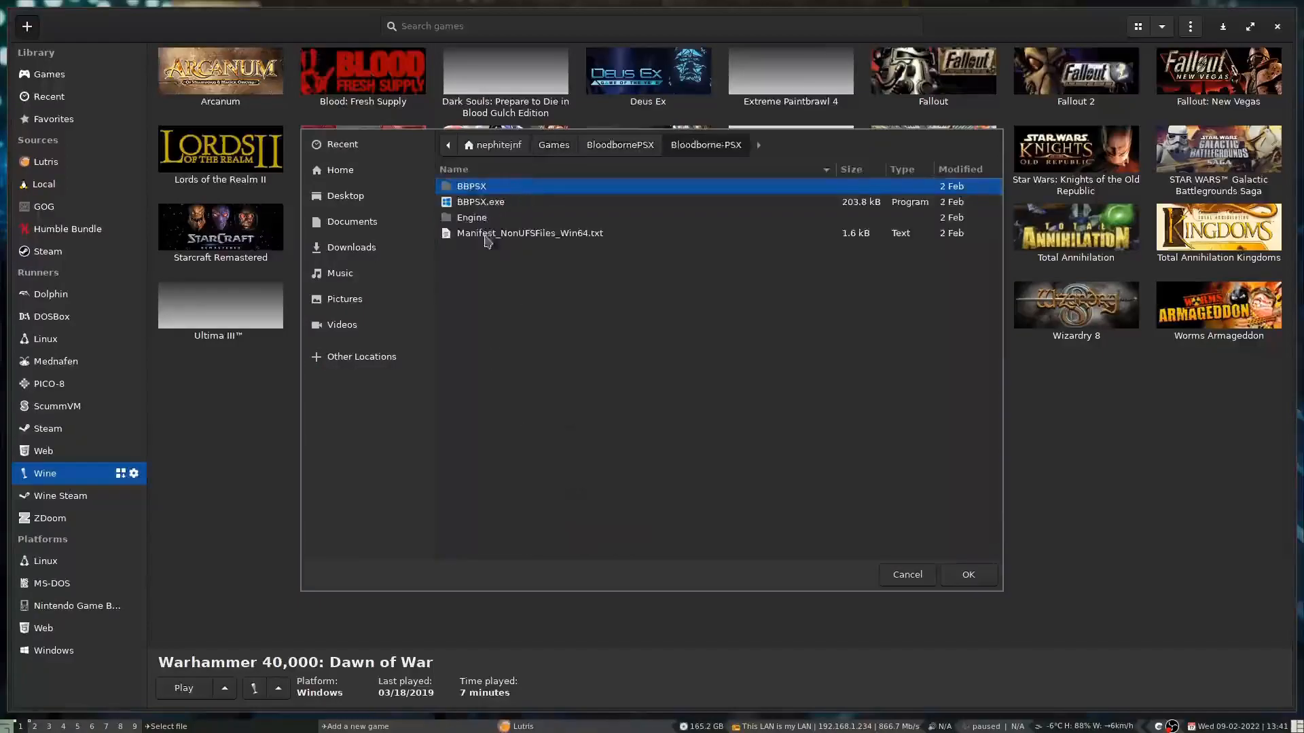
{"action": "double_click", "coordinate": [493, 203]}
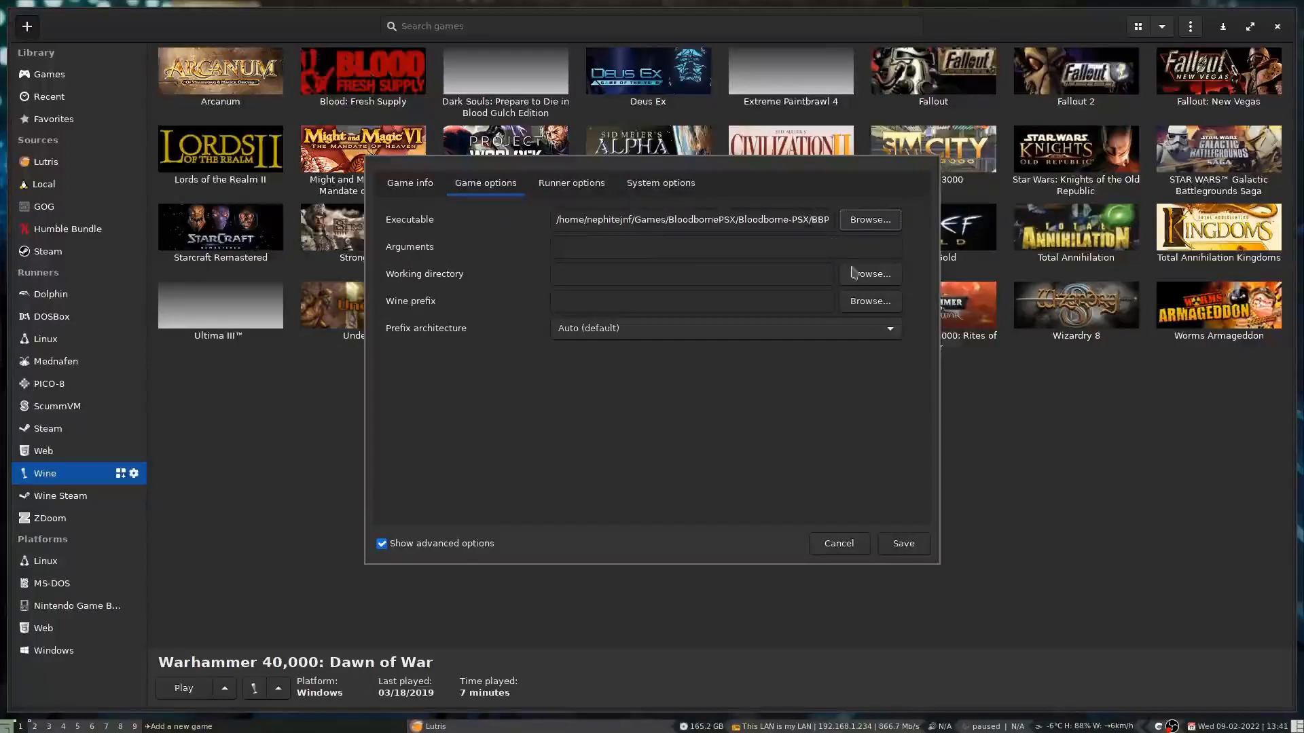
Step: Set the game's working directory to ~/Games/BloodbornePSX/Bloodborne-PSX
{"action": "left_click", "coordinate": [875, 277]}
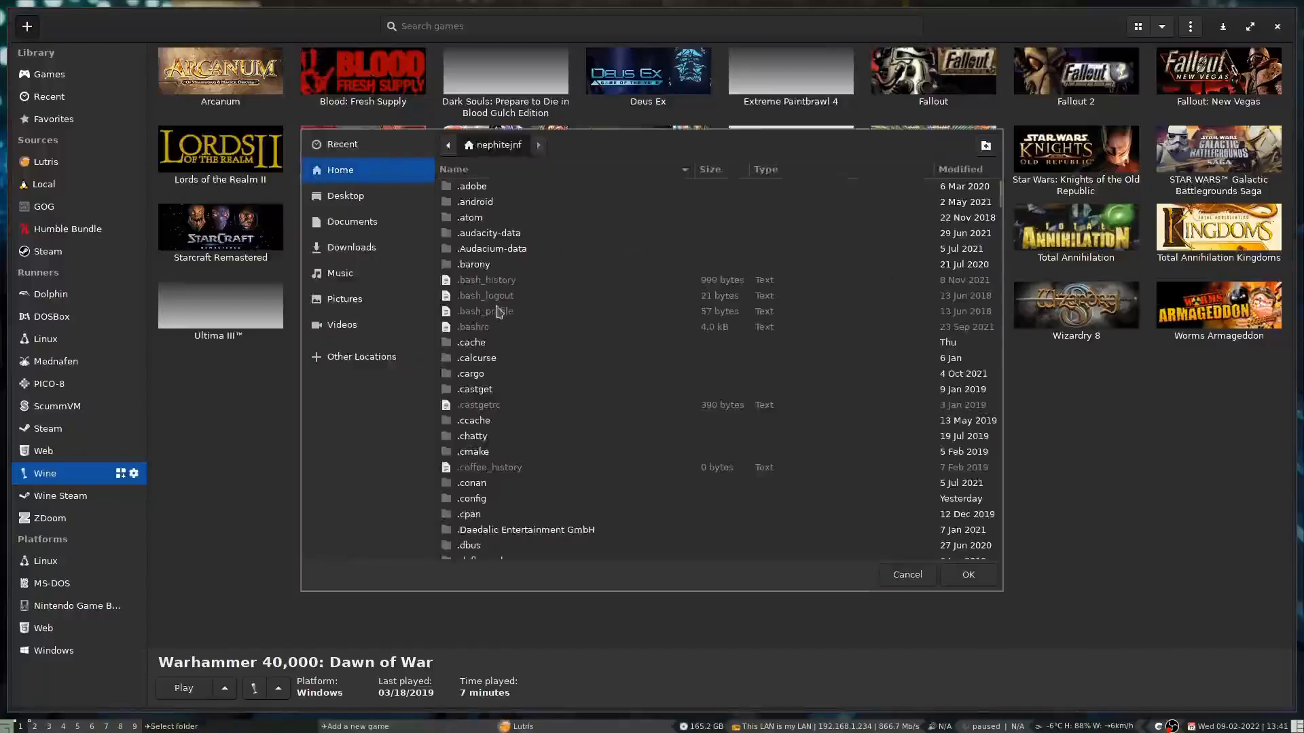
{"action": "scroll", "coordinate": [608, 435], "scroll_direction": "down", "scroll_amount": 5}
{"action": "scroll", "coordinate": [607, 424], "scroll_direction": "down", "scroll_amount": 15}
{"action": "scroll", "coordinate": [609, 400], "scroll_direction": "down", "scroll_amount": 15}
{"action": "scroll", "coordinate": [609, 395], "scroll_direction": "down", "scroll_amount": 15}
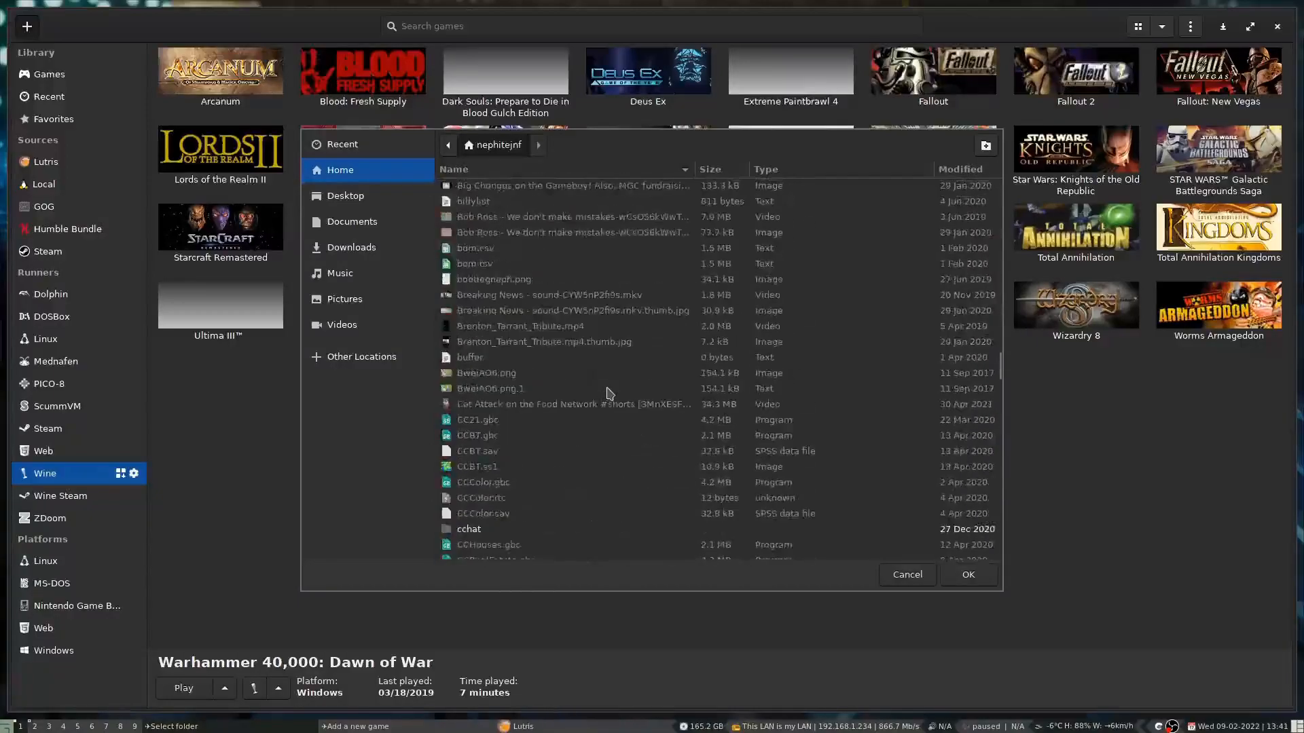
{"action": "scroll", "coordinate": [609, 392], "scroll_direction": "down", "scroll_amount": 12}
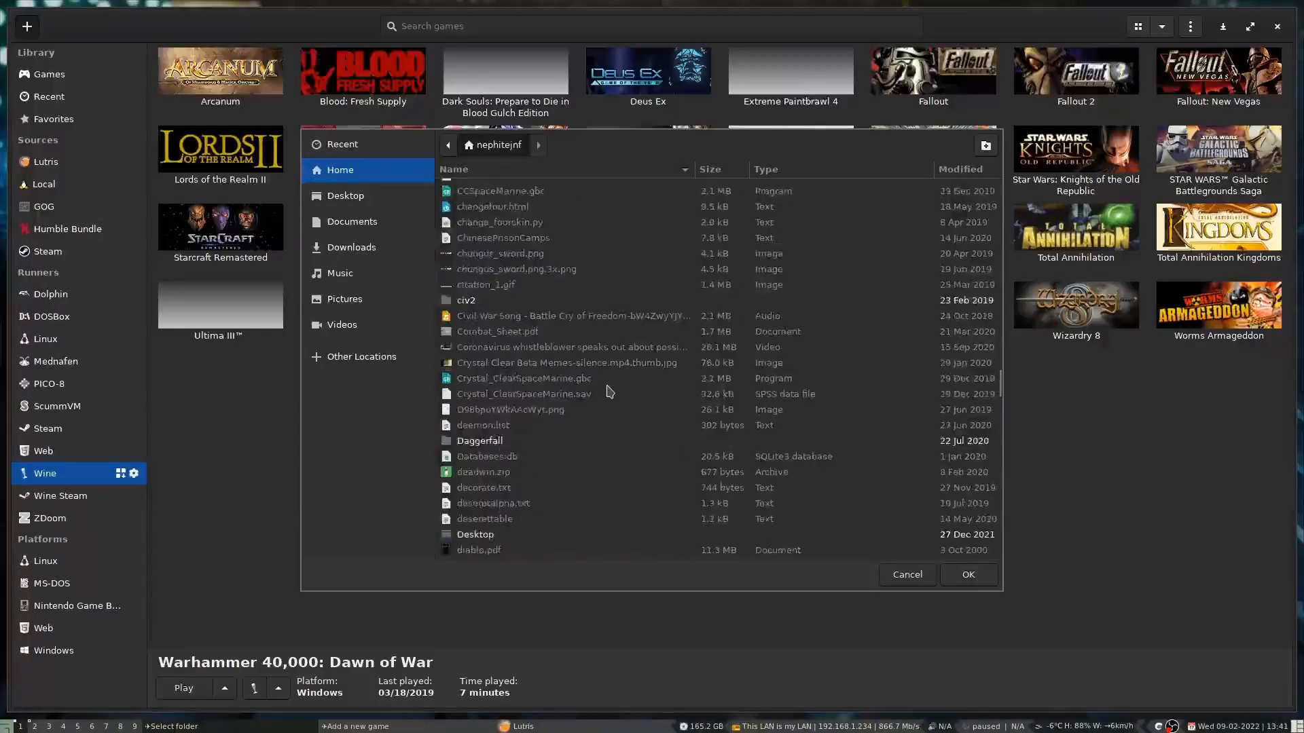
{"action": "scroll", "coordinate": [582, 398], "scroll_direction": "down", "scroll_amount": 12}
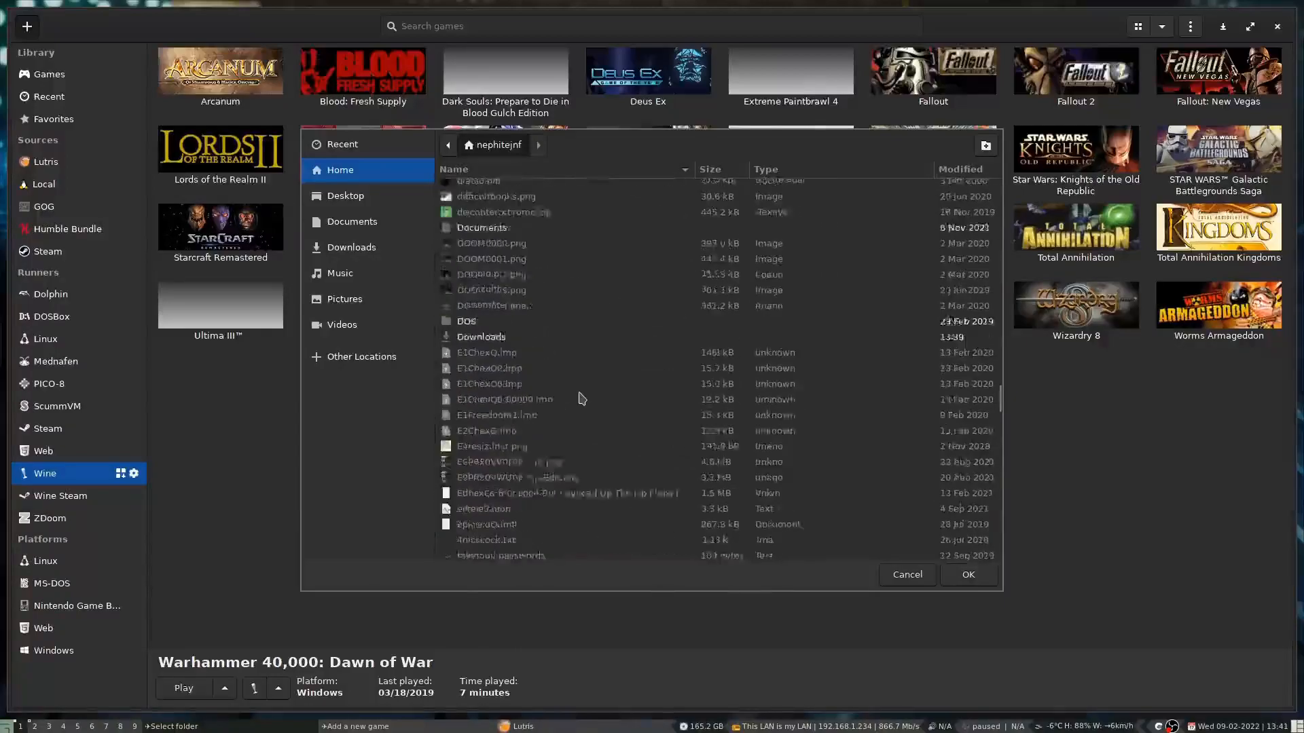
{"action": "scroll", "coordinate": [582, 389], "scroll_direction": "down", "scroll_amount": 2}
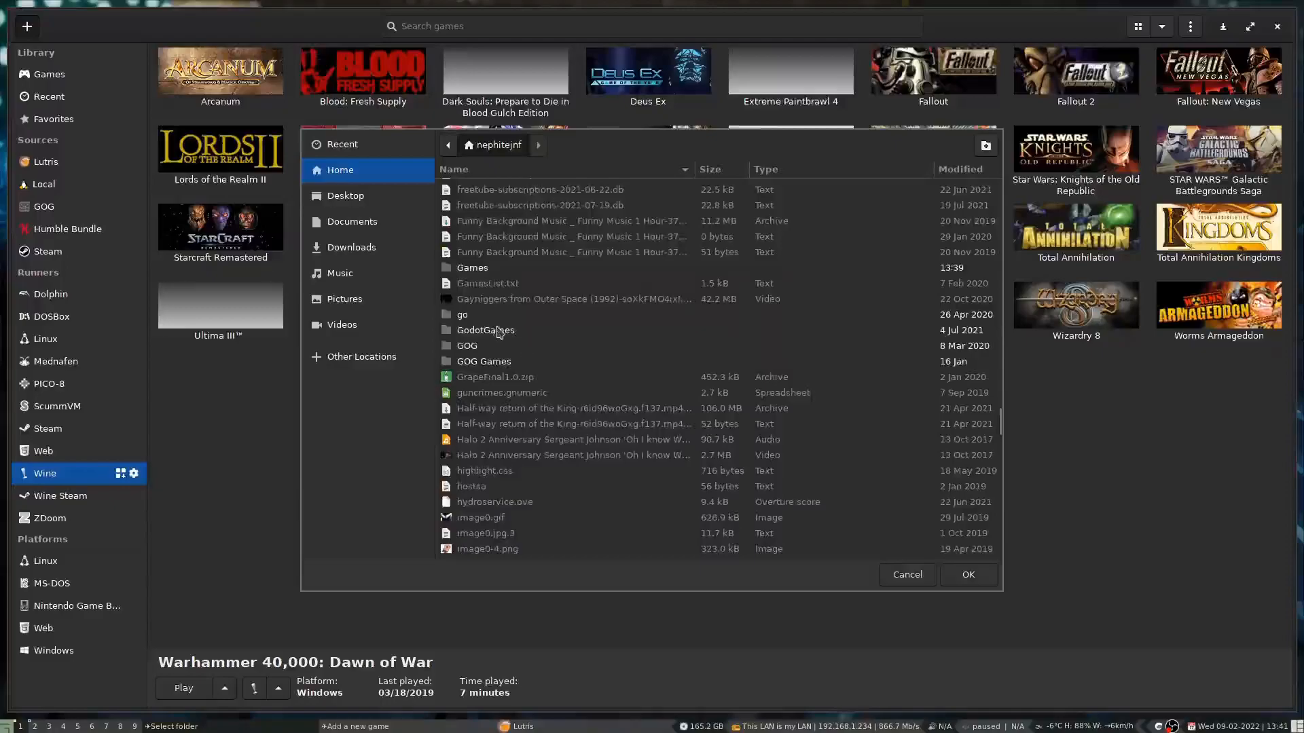
{"action": "double_click", "coordinate": [489, 270]}
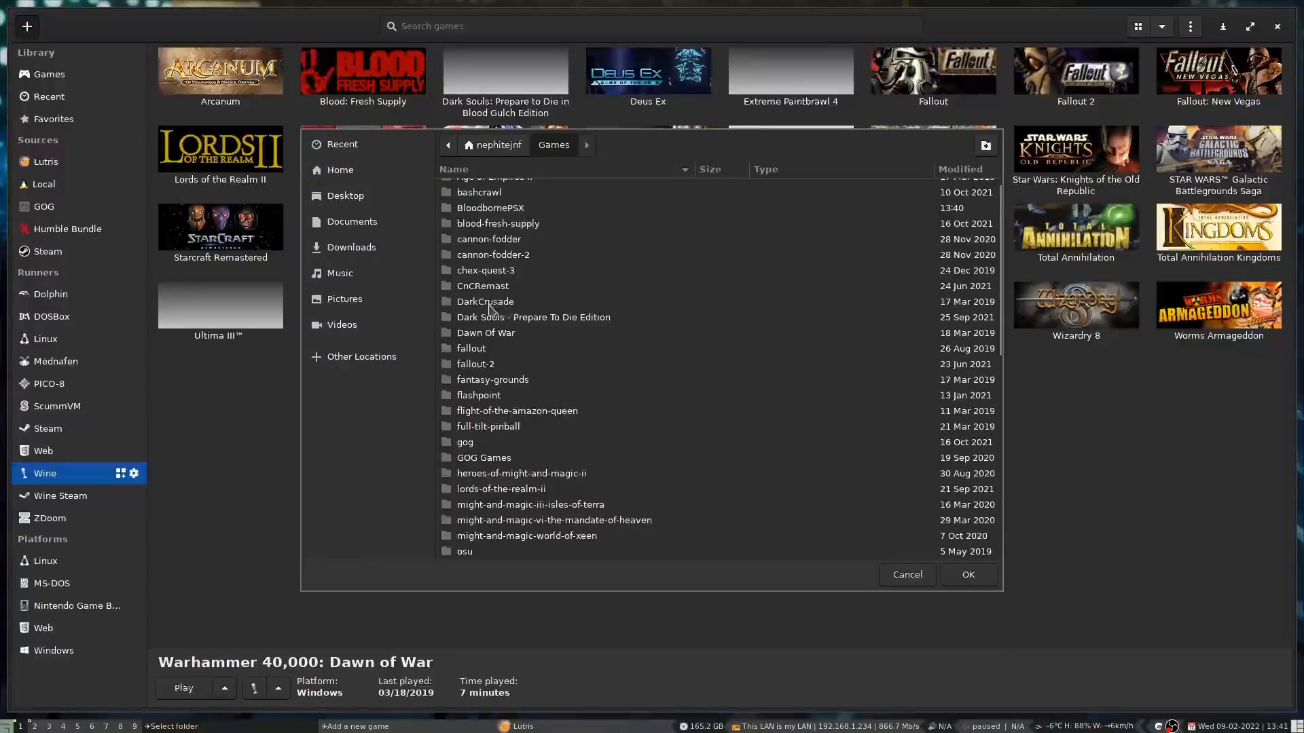
{"action": "double_click", "coordinate": [512, 209]}
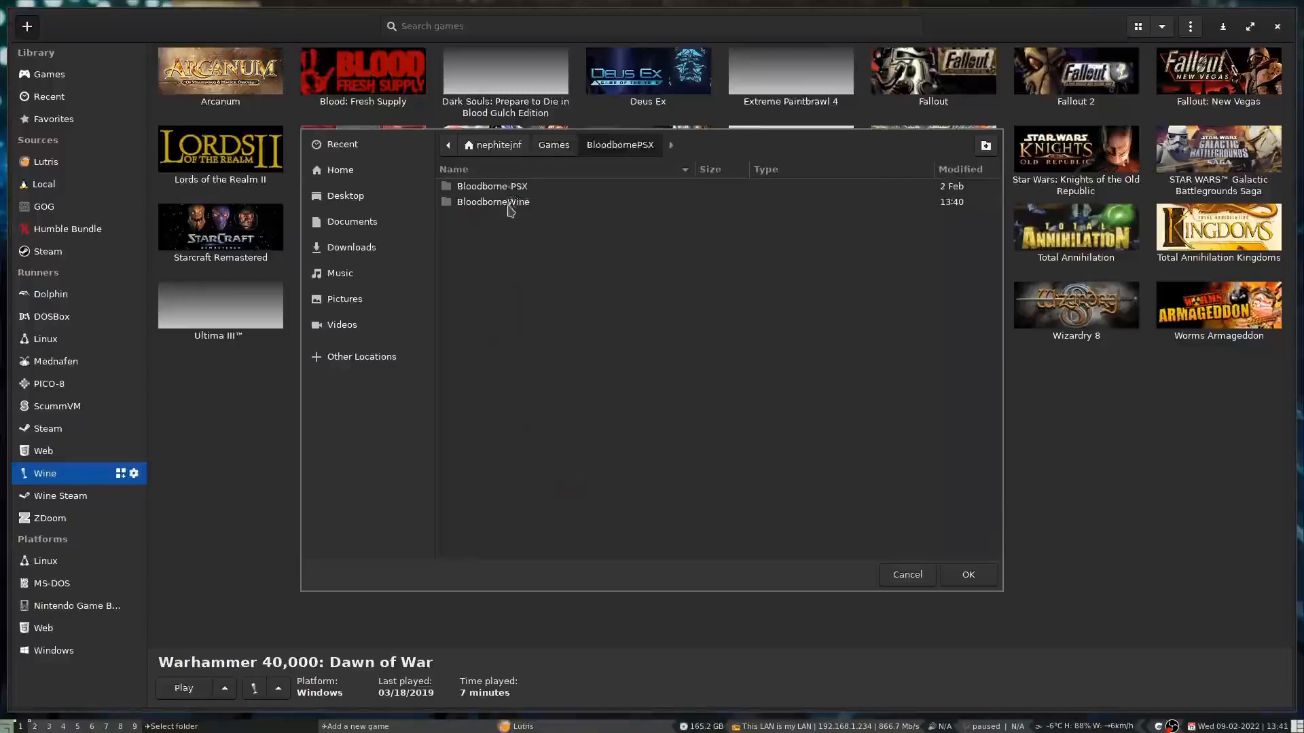
{"action": "left_click", "coordinate": [513, 192]}
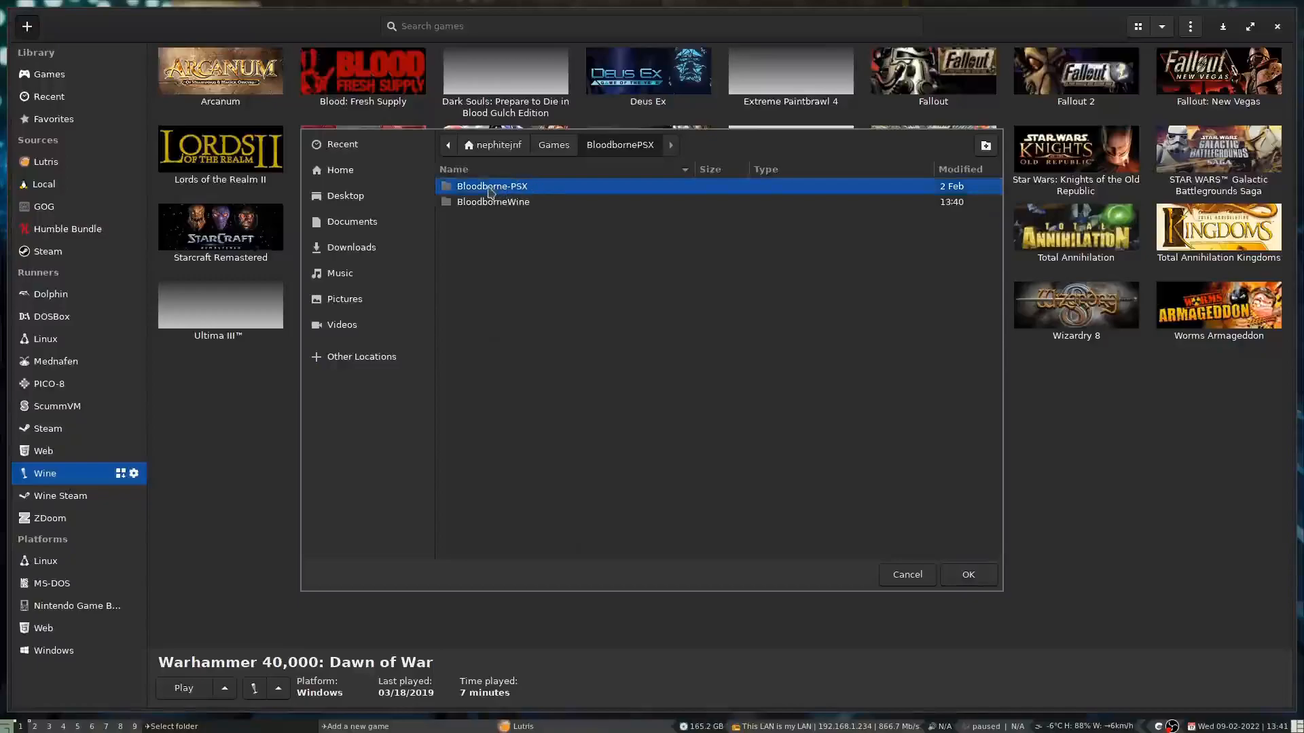
{"action": "left_click", "coordinate": [964, 575]}
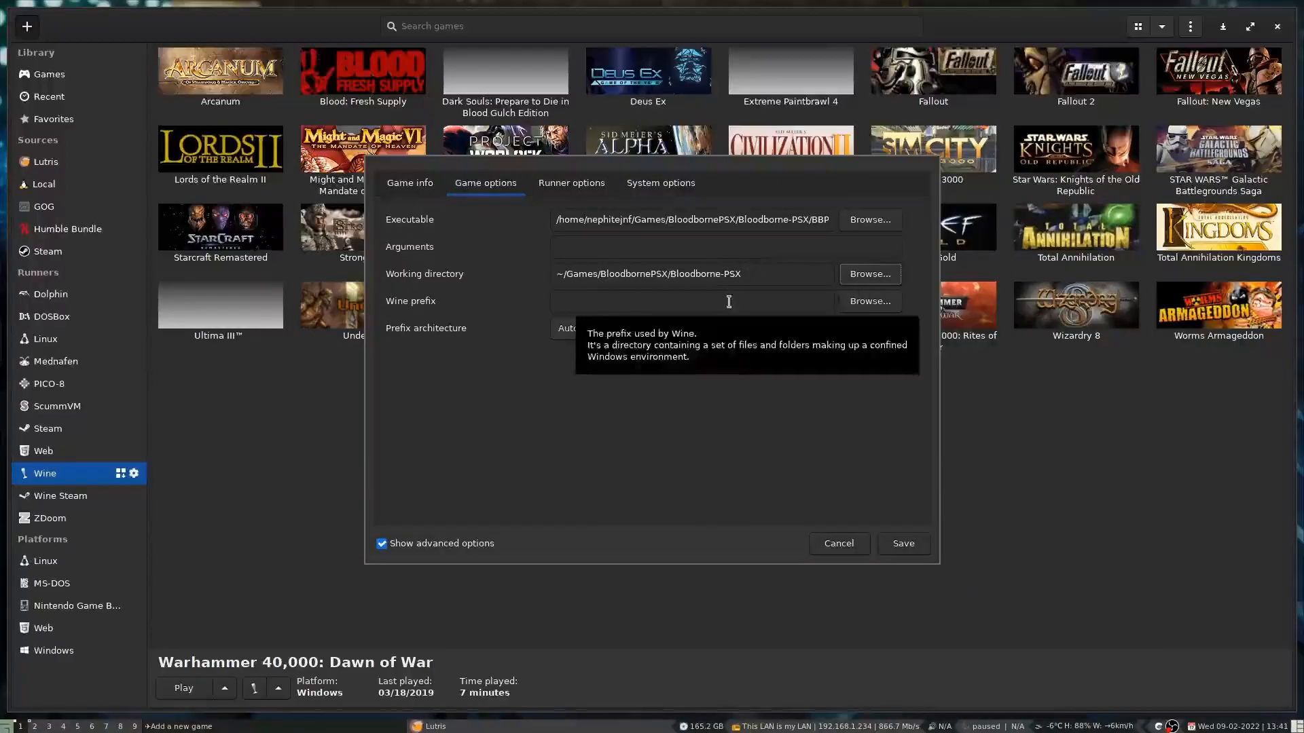
Step: Set the game's Wine prefix to the ~/Games/BloodbornePSX/BloodborneWine folder
{"action": "left_click", "coordinate": [870, 302]}
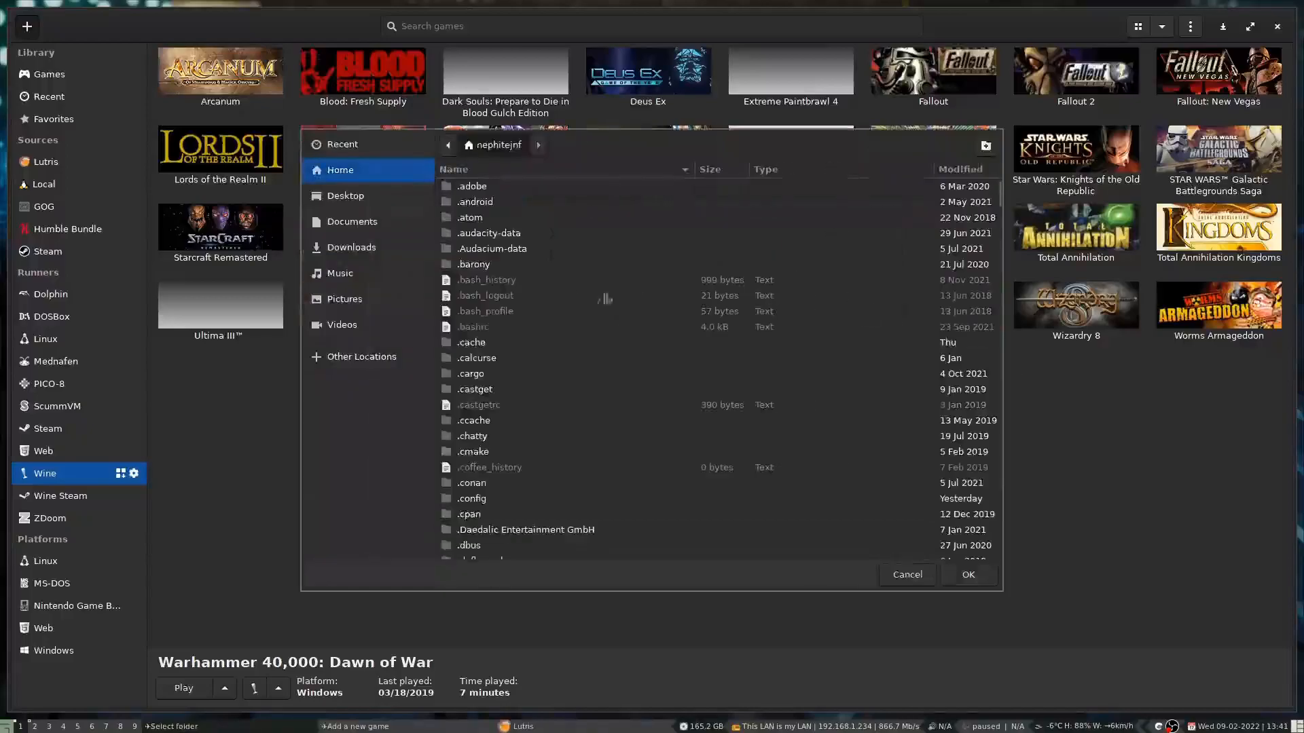
{"action": "scroll", "coordinate": [597, 438], "scroll_direction": "down", "scroll_amount": 20}
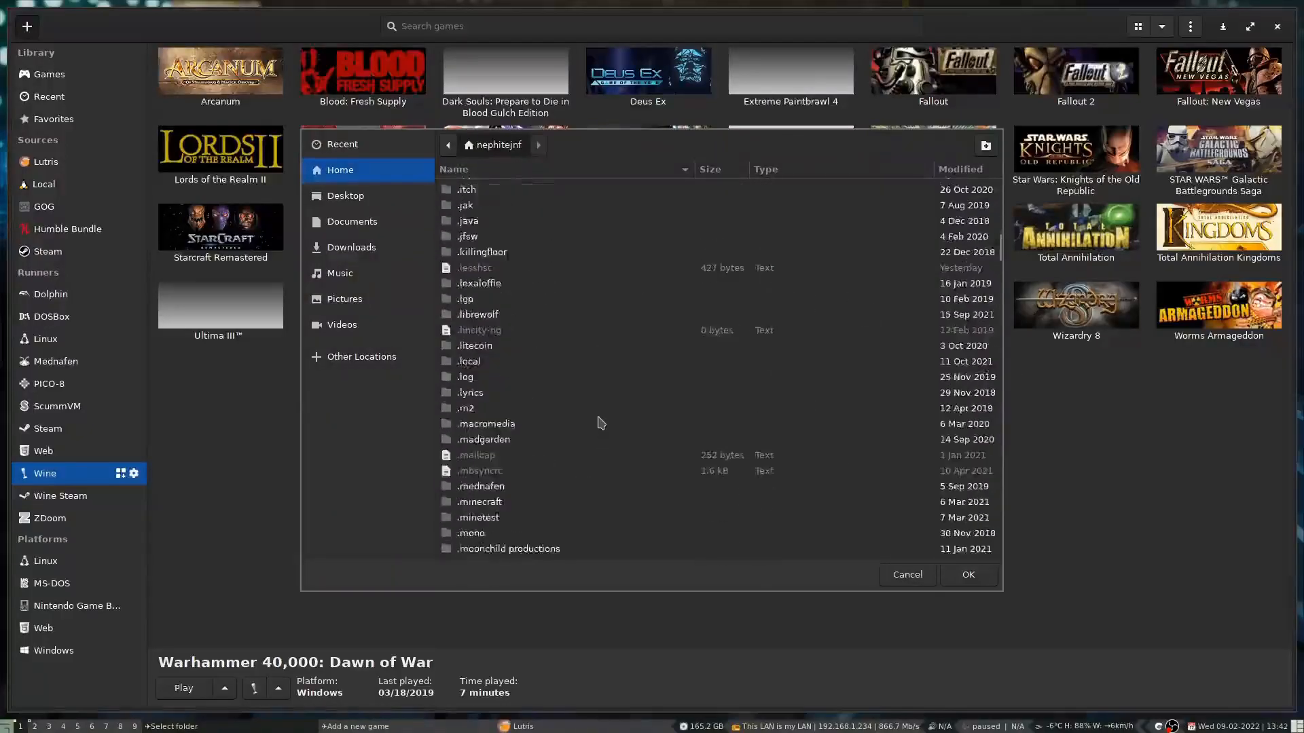
{"action": "scroll", "coordinate": [600, 417], "scroll_direction": "down", "scroll_amount": 20}
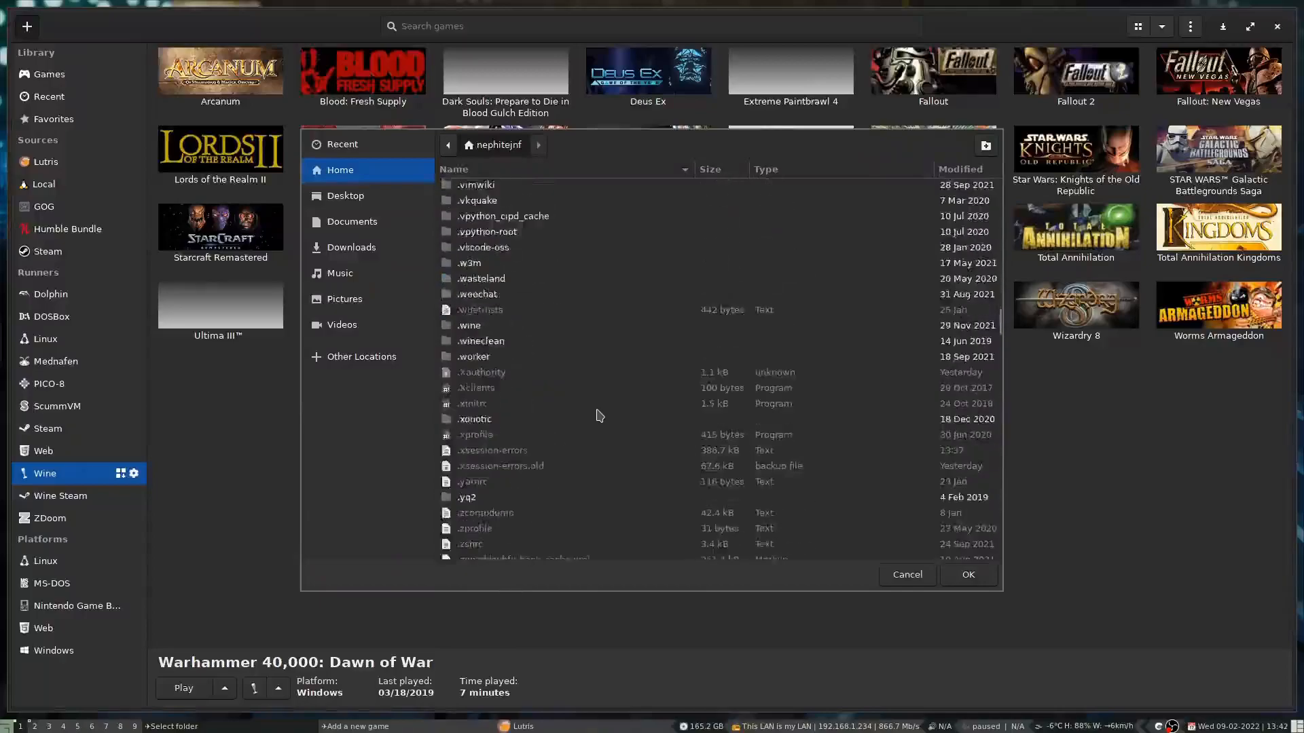
{"action": "scroll", "coordinate": [600, 414], "scroll_direction": "down", "scroll_amount": 12}
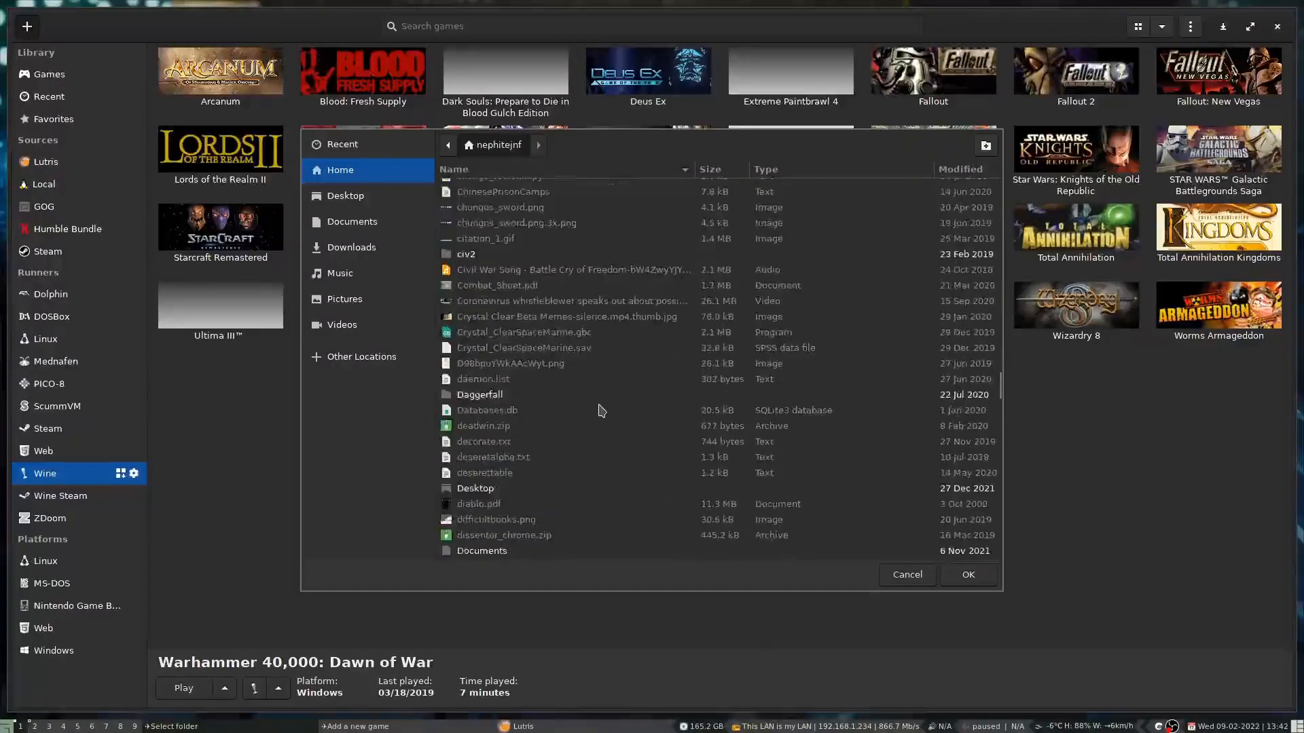
{"action": "scroll", "coordinate": [602, 410], "scroll_direction": "down", "scroll_amount": 6}
{"action": "scroll", "coordinate": [591, 421], "scroll_direction": "down", "scroll_amount": 15}
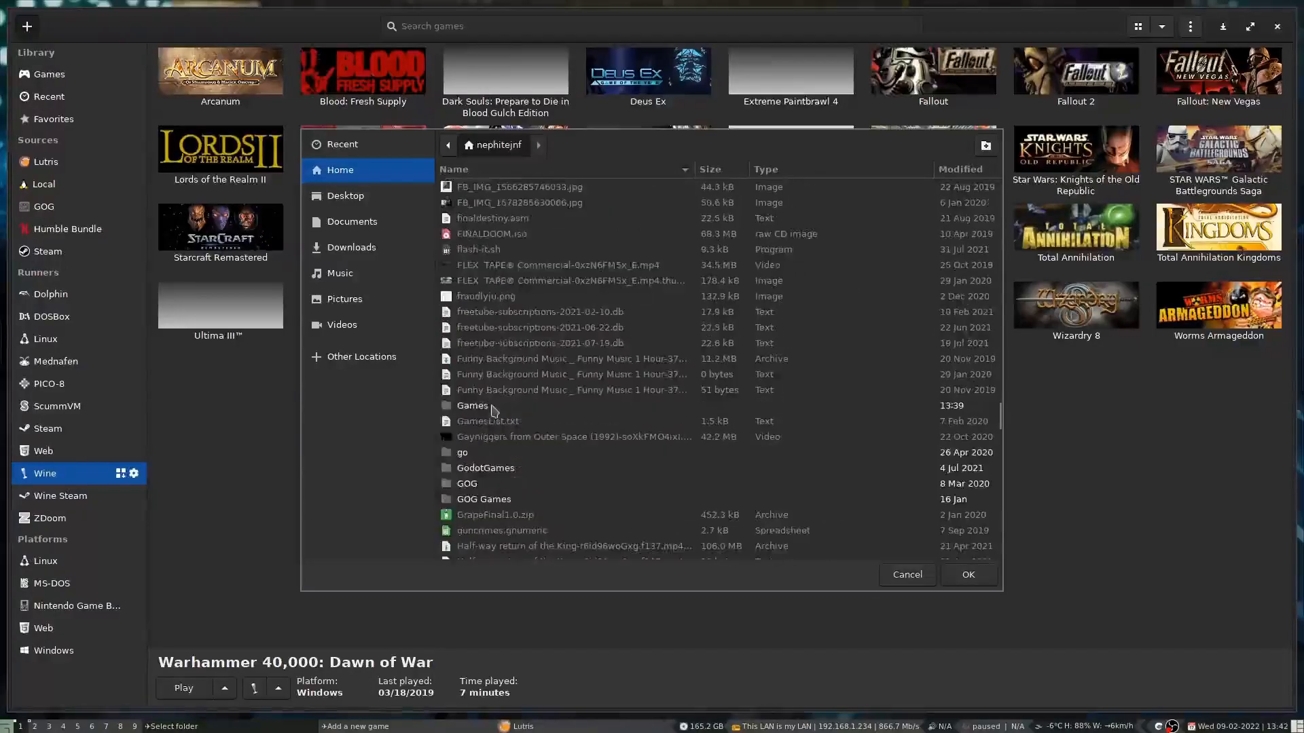
{"action": "double_click", "coordinate": [494, 408]}
{"action": "double_click", "coordinate": [489, 209]}
{"action": "left_click", "coordinate": [498, 201]}
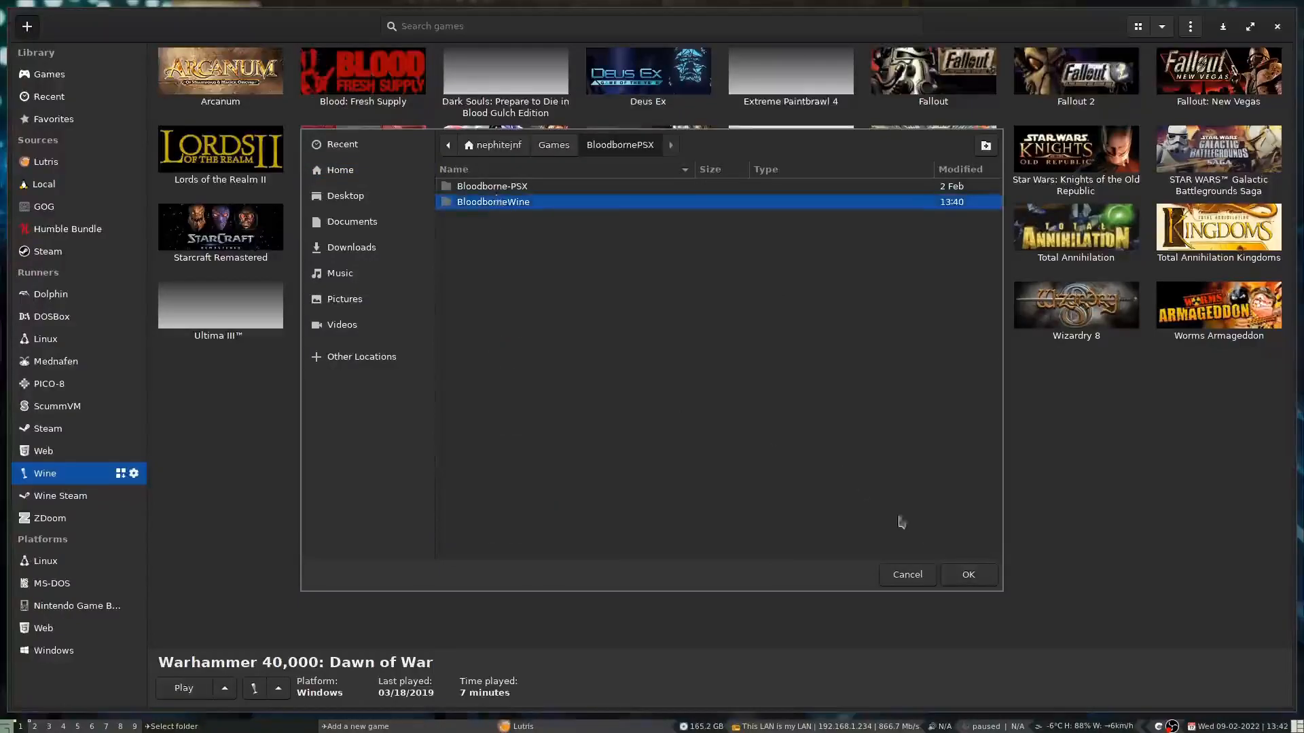
{"action": "left_click", "coordinate": [976, 575]}
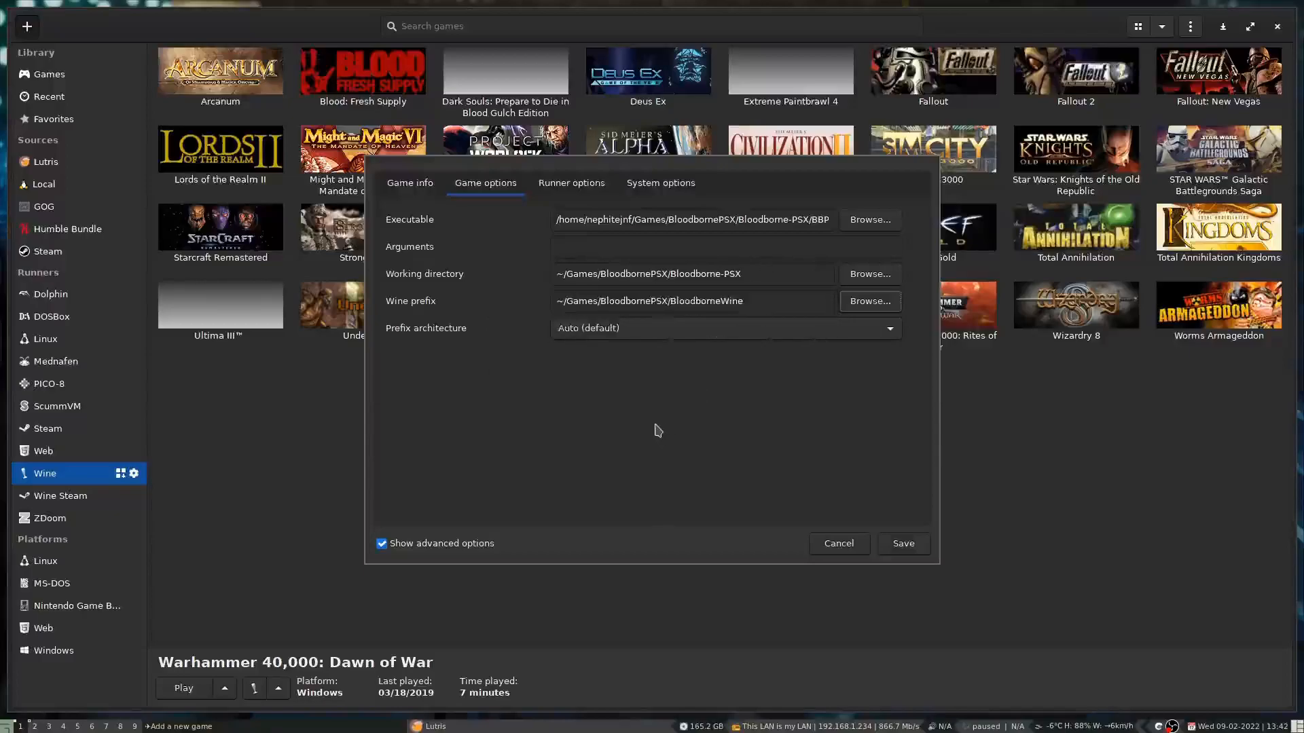
Step: Review the game's Wine runner options, from the Wine version and DXVK settings down to the audio driver
{"action": "left_click", "coordinate": [568, 187]}
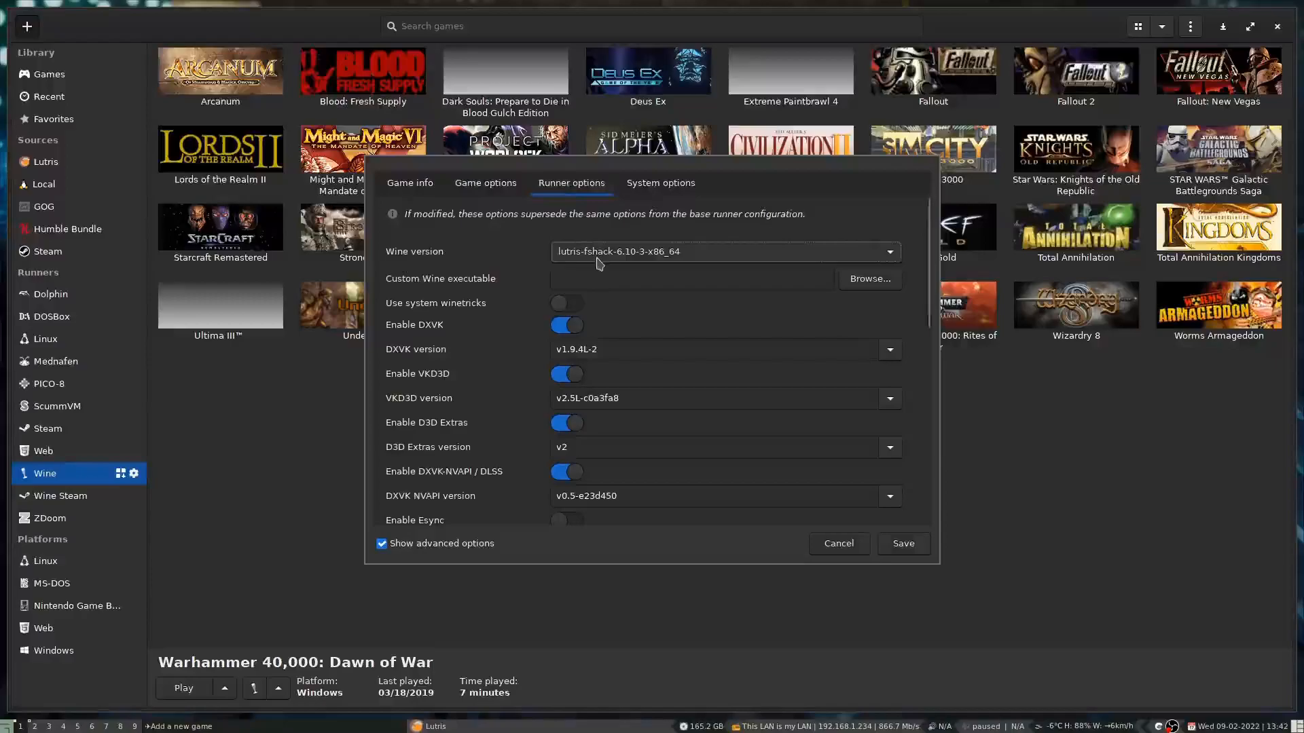
{"action": "mouse_move", "coordinate": [599, 263]}
{"action": "left_click", "coordinate": [485, 183]}
{"action": "left_click", "coordinate": [591, 185]}
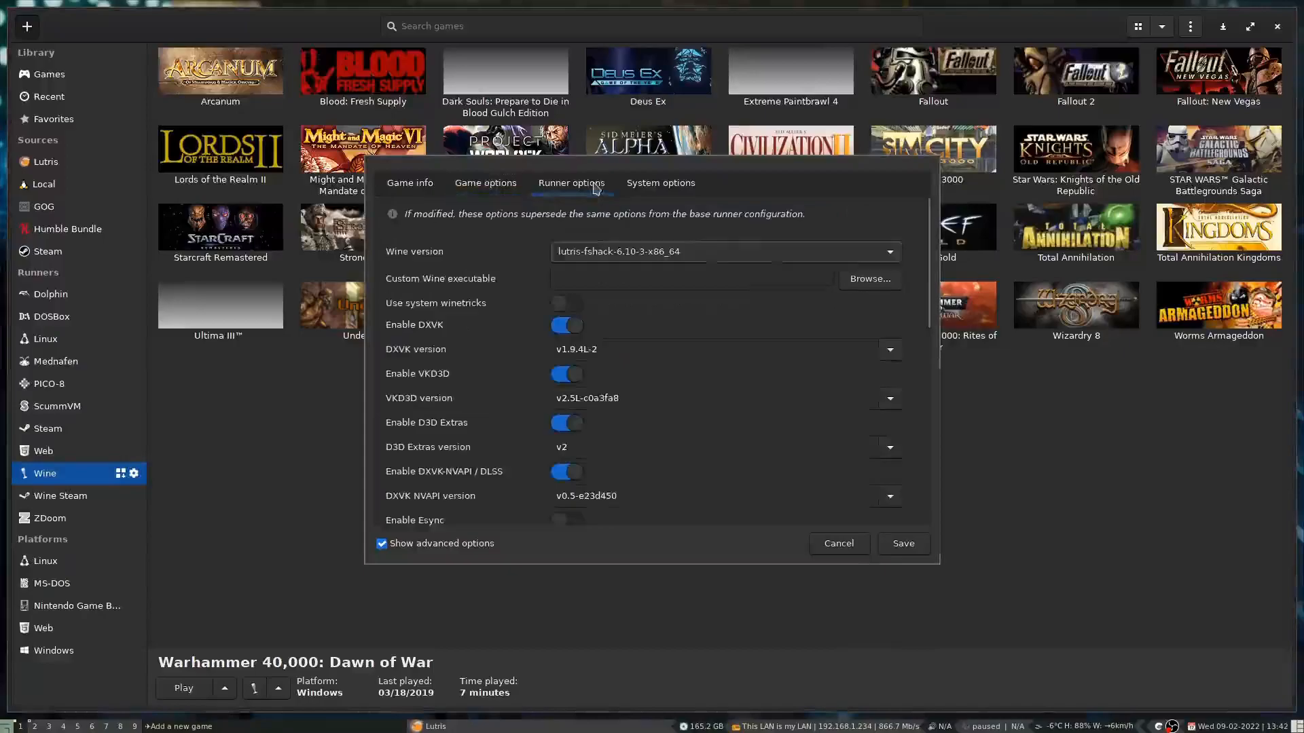
{"action": "scroll", "coordinate": [492, 377], "scroll_direction": "down", "scroll_amount": 7}
{"action": "scroll", "coordinate": [491, 380], "scroll_direction": "down", "scroll_amount": 5}
{"action": "scroll", "coordinate": [491, 377], "scroll_direction": "up", "scroll_amount": 6}
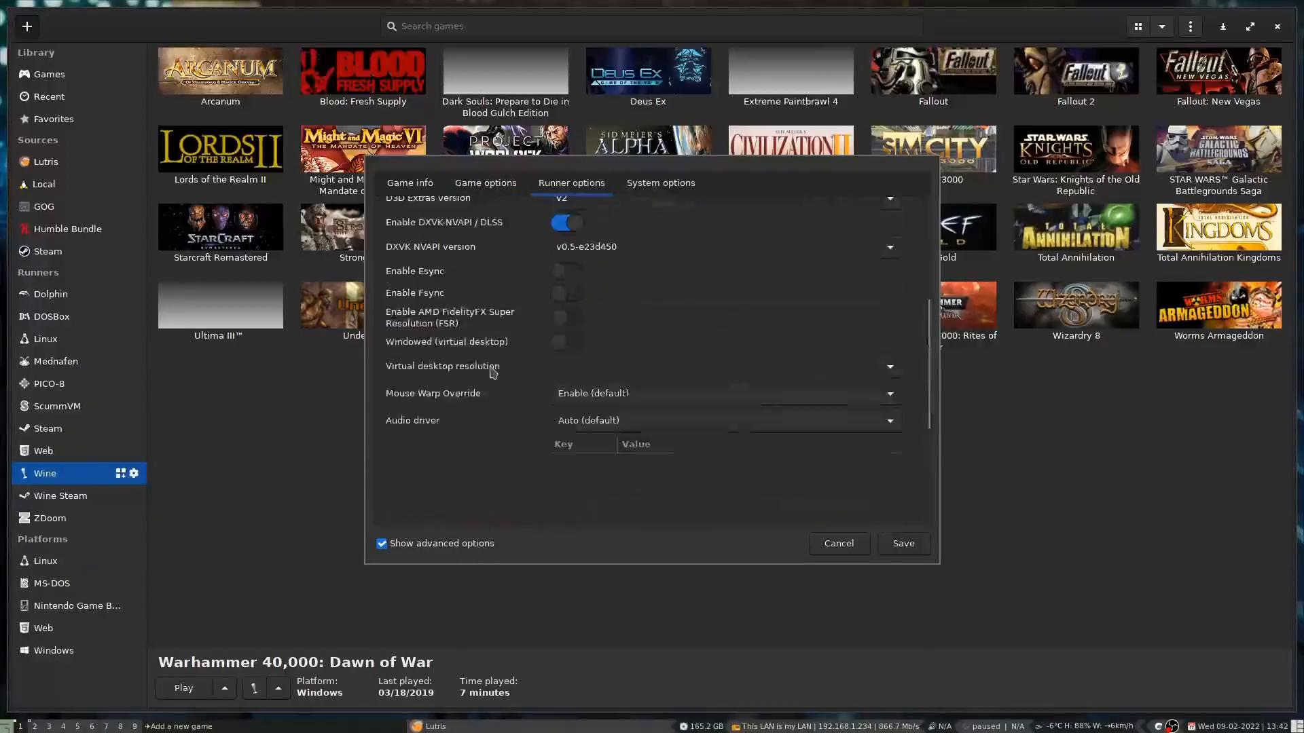
{"action": "scroll", "coordinate": [493, 372], "scroll_direction": "down", "scroll_amount": 5}
{"action": "scroll", "coordinate": [487, 395], "scroll_direction": "up", "scroll_amount": 10}
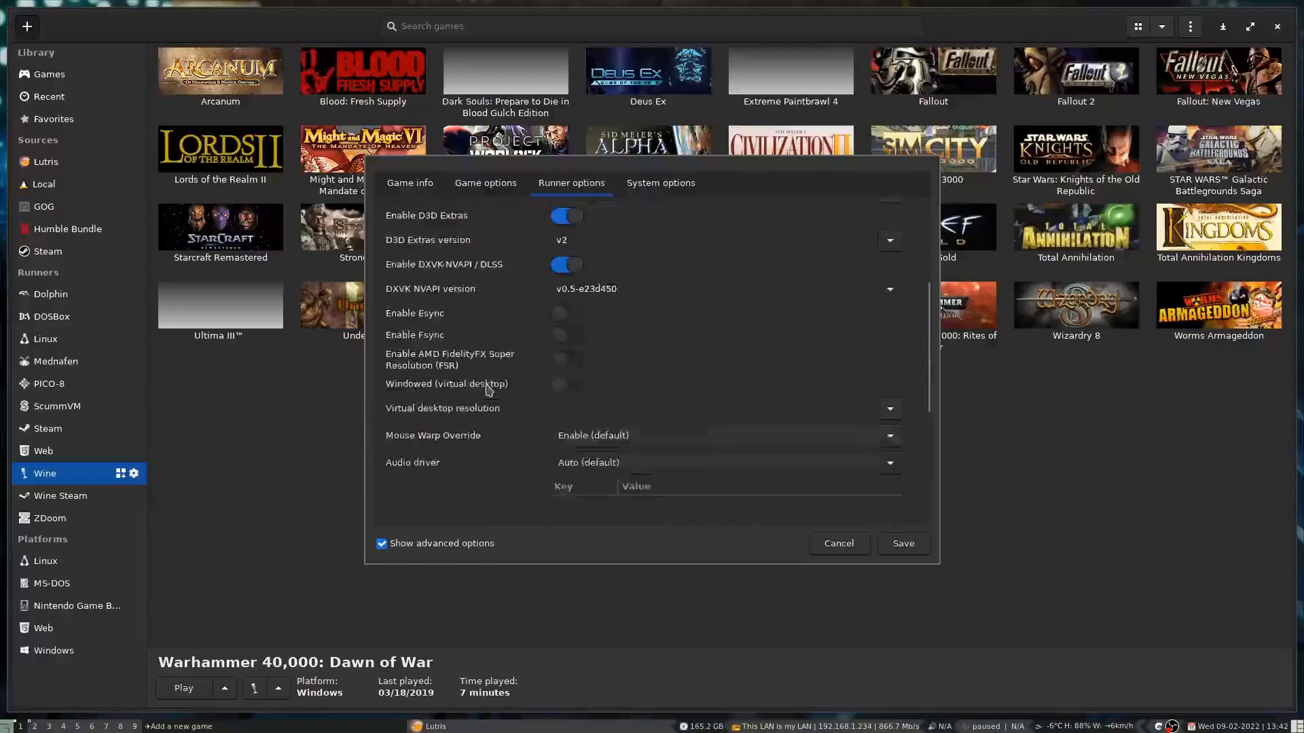
Step: Review the game's system options, including the Vulkan and NVIDIA graphics settings, and save the new Bloodborne PSX entry
{"action": "left_click", "coordinate": [677, 182]}
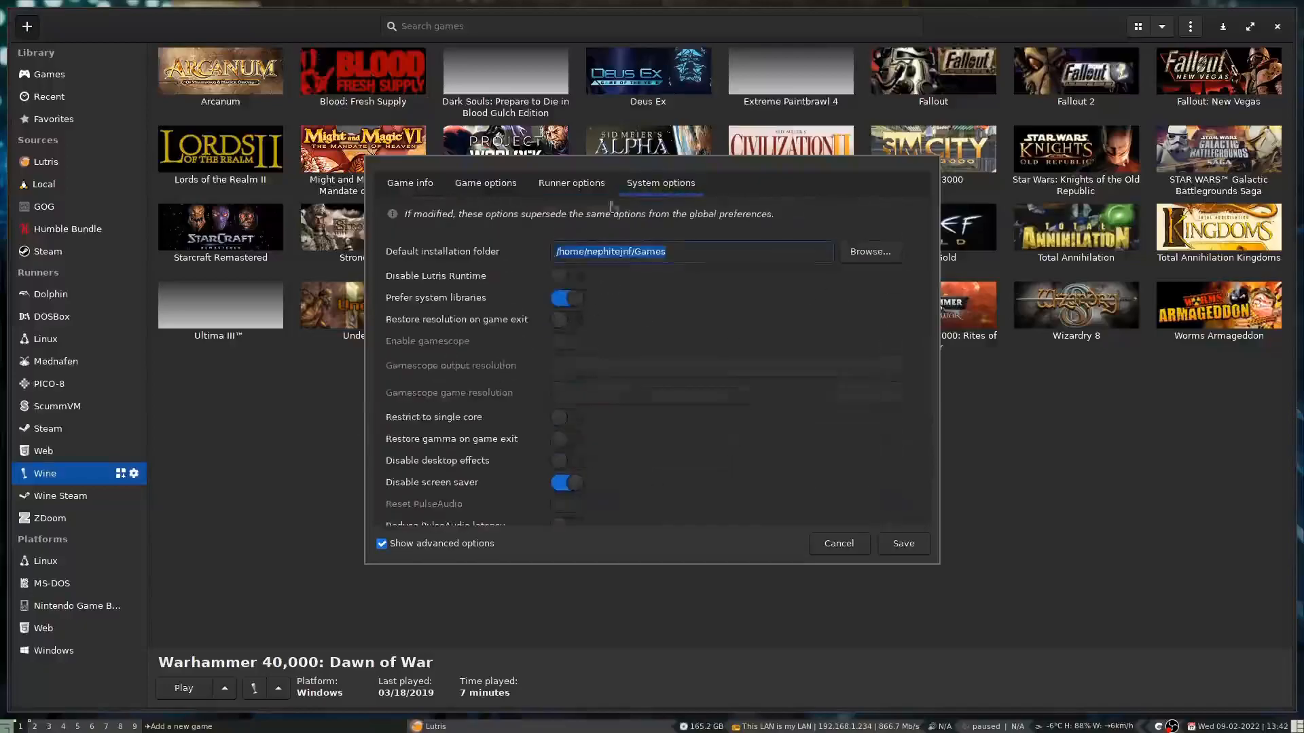
{"action": "scroll", "coordinate": [477, 356], "scroll_direction": "down", "scroll_amount": 6}
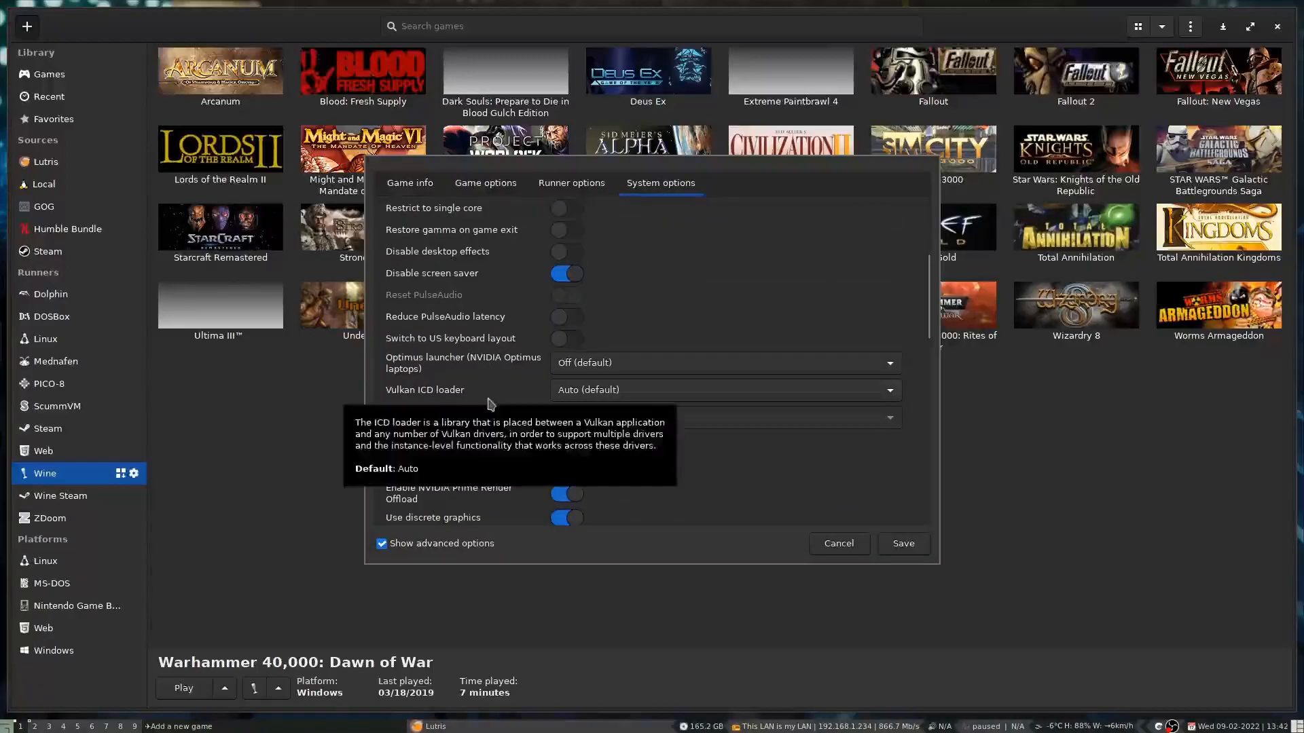
{"action": "mouse_move", "coordinate": [498, 364]}
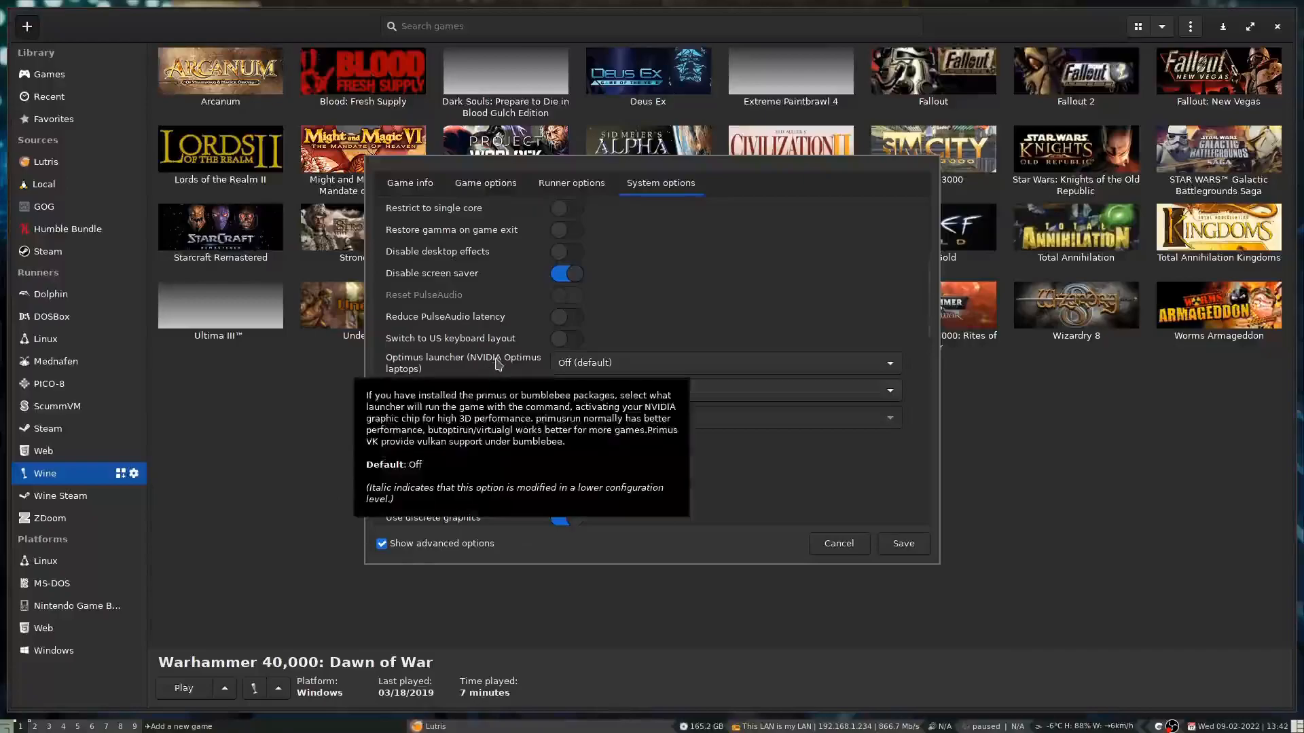
{"action": "mouse_move", "coordinate": [488, 413]}
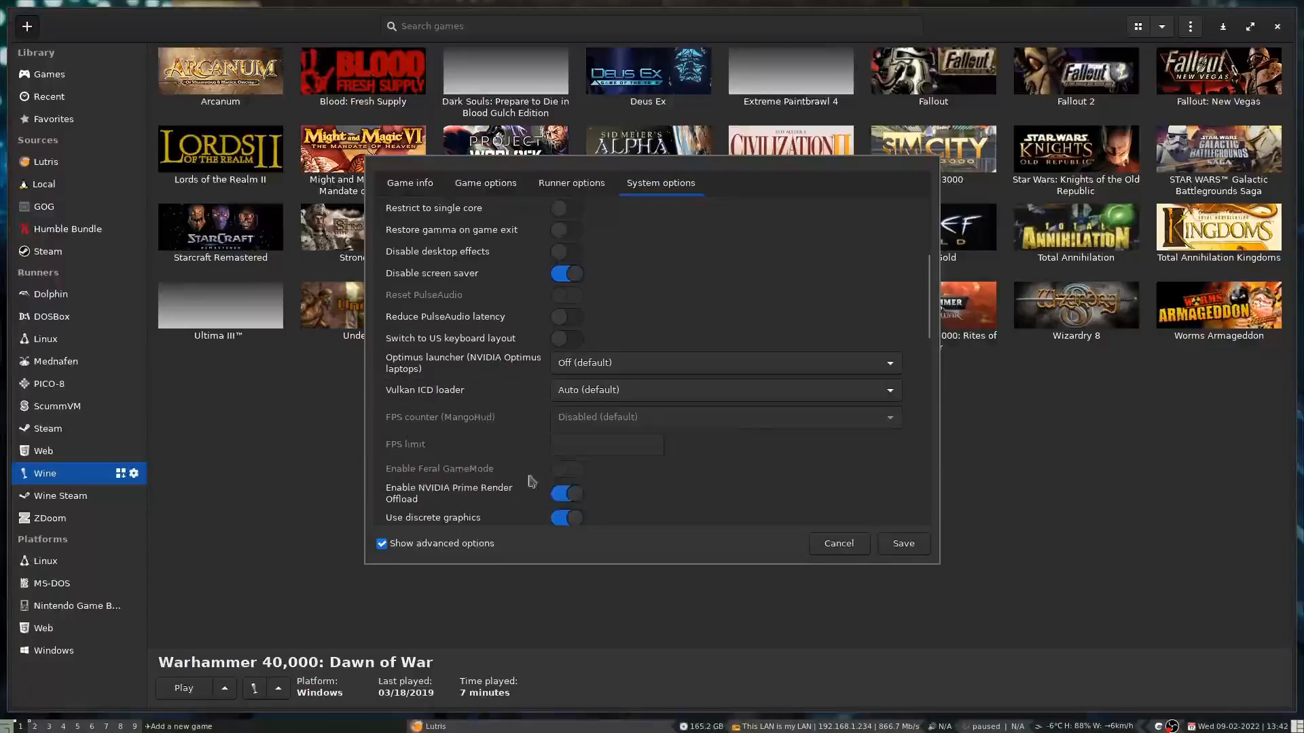
{"action": "scroll", "coordinate": [505, 496], "scroll_direction": "down", "scroll_amount": 2}
{"action": "scroll", "coordinate": [505, 497], "scroll_direction": "down", "scroll_amount": 2}
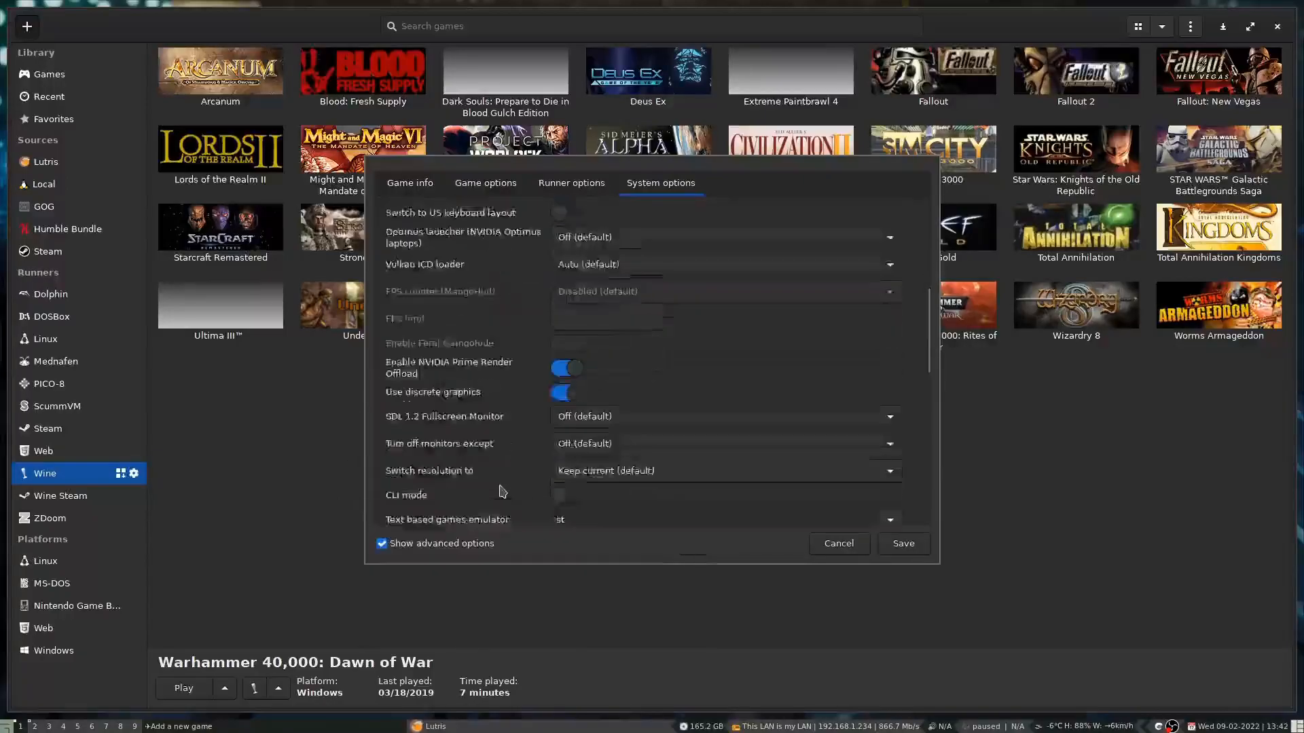
{"action": "mouse_move", "coordinate": [455, 328]}
{"action": "scroll", "coordinate": [455, 328], "scroll_direction": "up", "scroll_amount": 2}
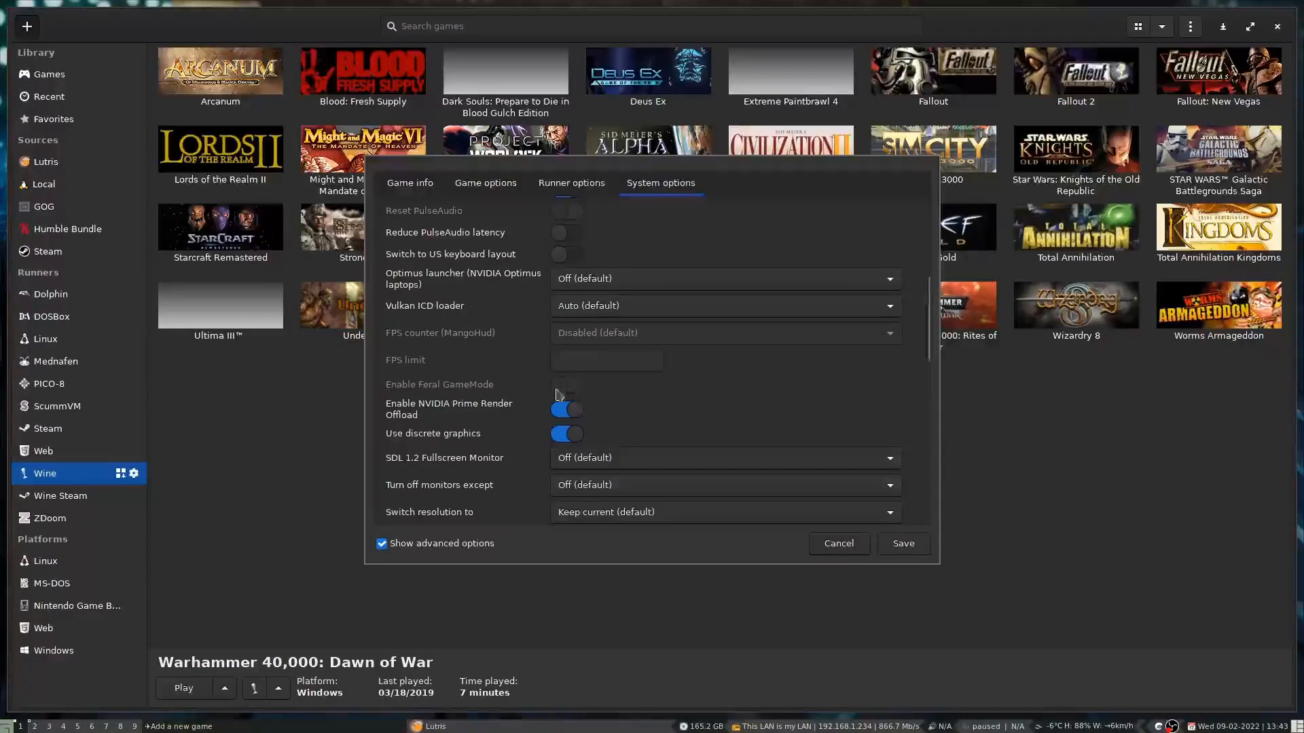
{"action": "scroll", "coordinate": [491, 400], "scroll_direction": "down", "scroll_amount": 2}
{"action": "scroll", "coordinate": [489, 399], "scroll_direction": "down", "scroll_amount": 5}
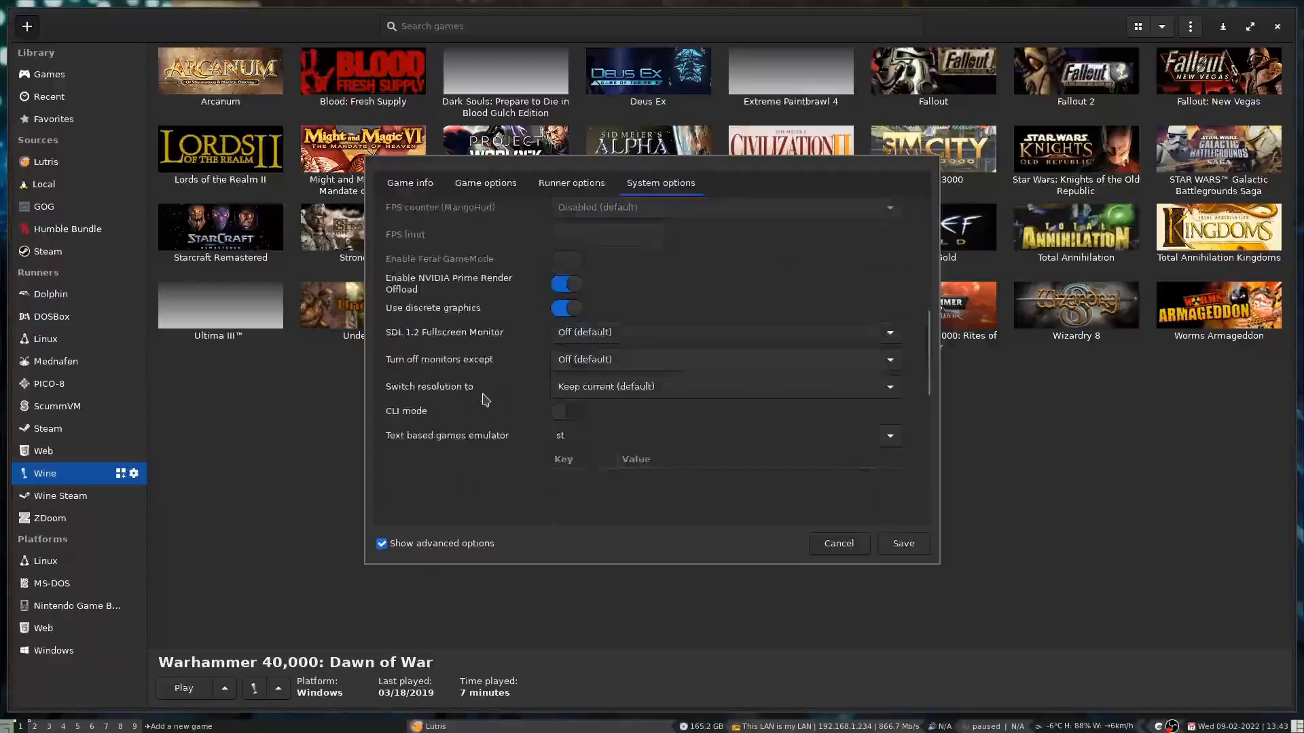
{"action": "scroll", "coordinate": [483, 393], "scroll_direction": "down", "scroll_amount": 3}
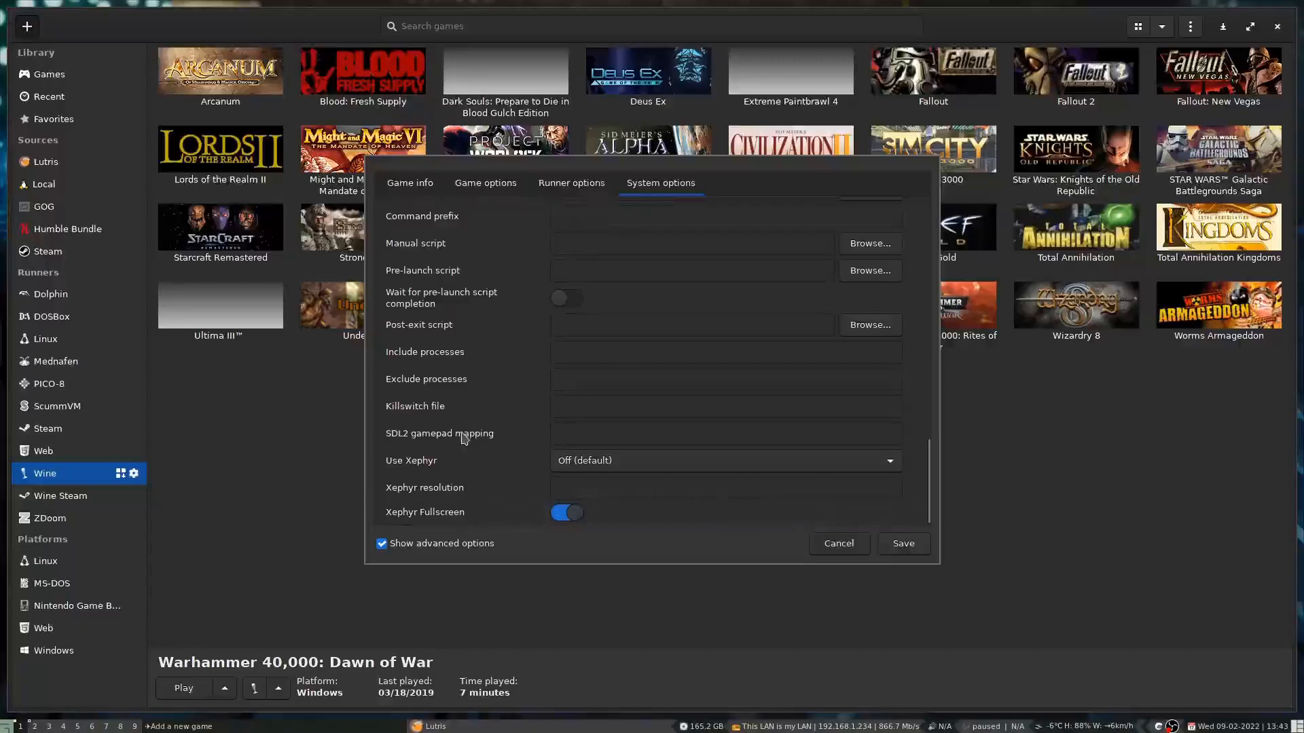
{"action": "mouse_move", "coordinate": [464, 439]}
{"action": "left_click", "coordinate": [903, 546]}
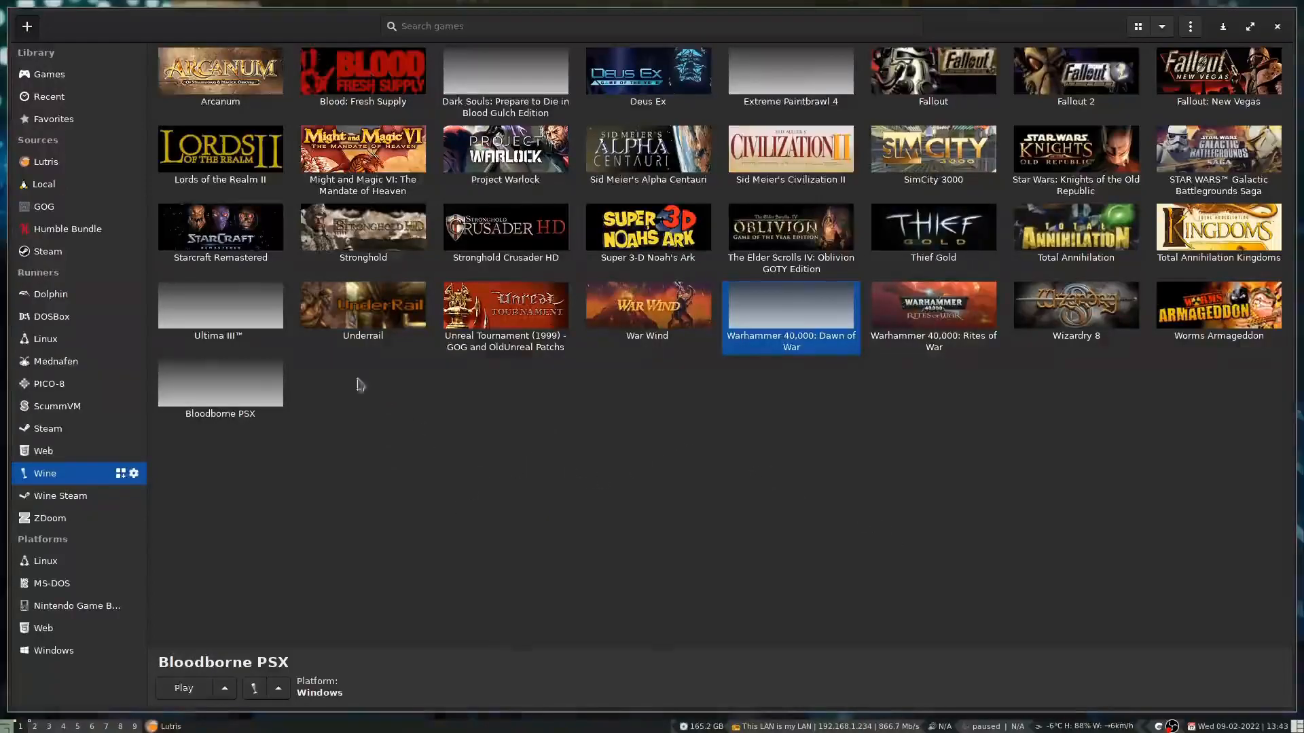
Step: Open the Wine configuration for Bloodborne PSX and confirm it with Windows 10 as the Windows version
{"action": "left_click", "coordinate": [226, 383]}
{"action": "left_click", "coordinate": [277, 693]}
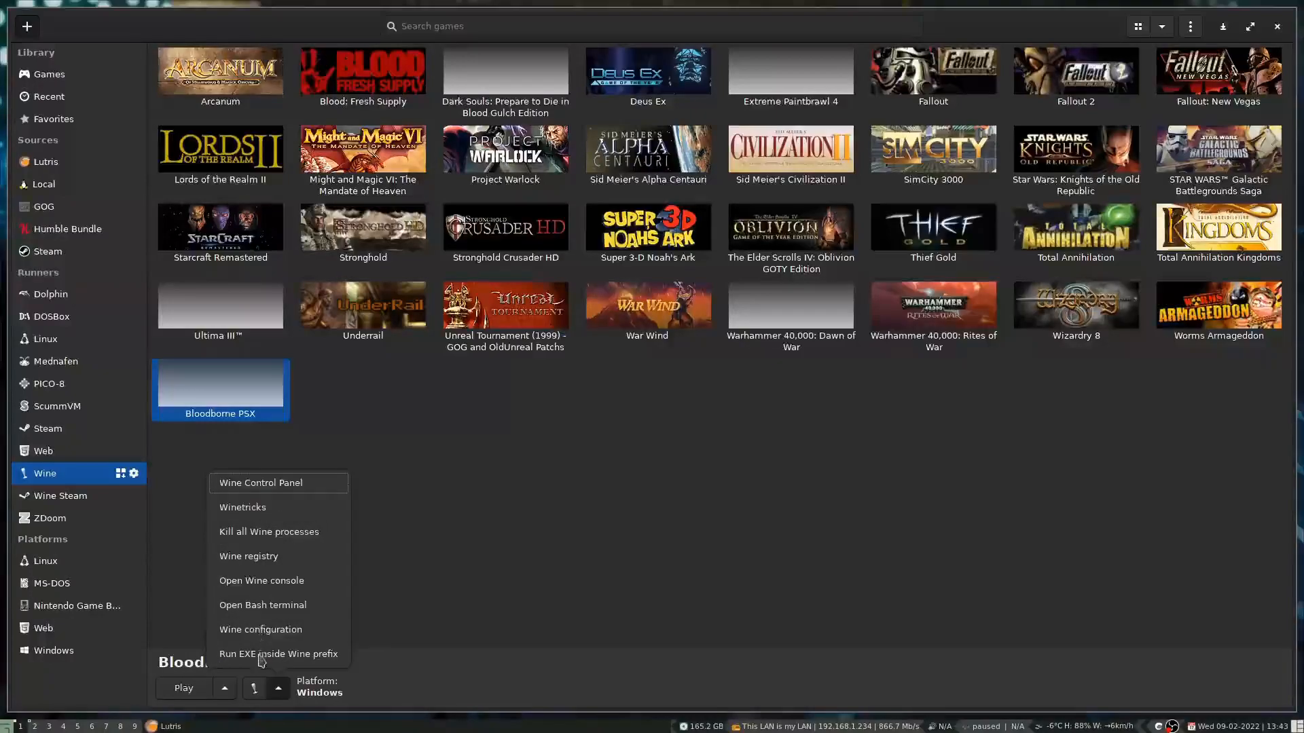
{"action": "left_click", "coordinate": [300, 632]}
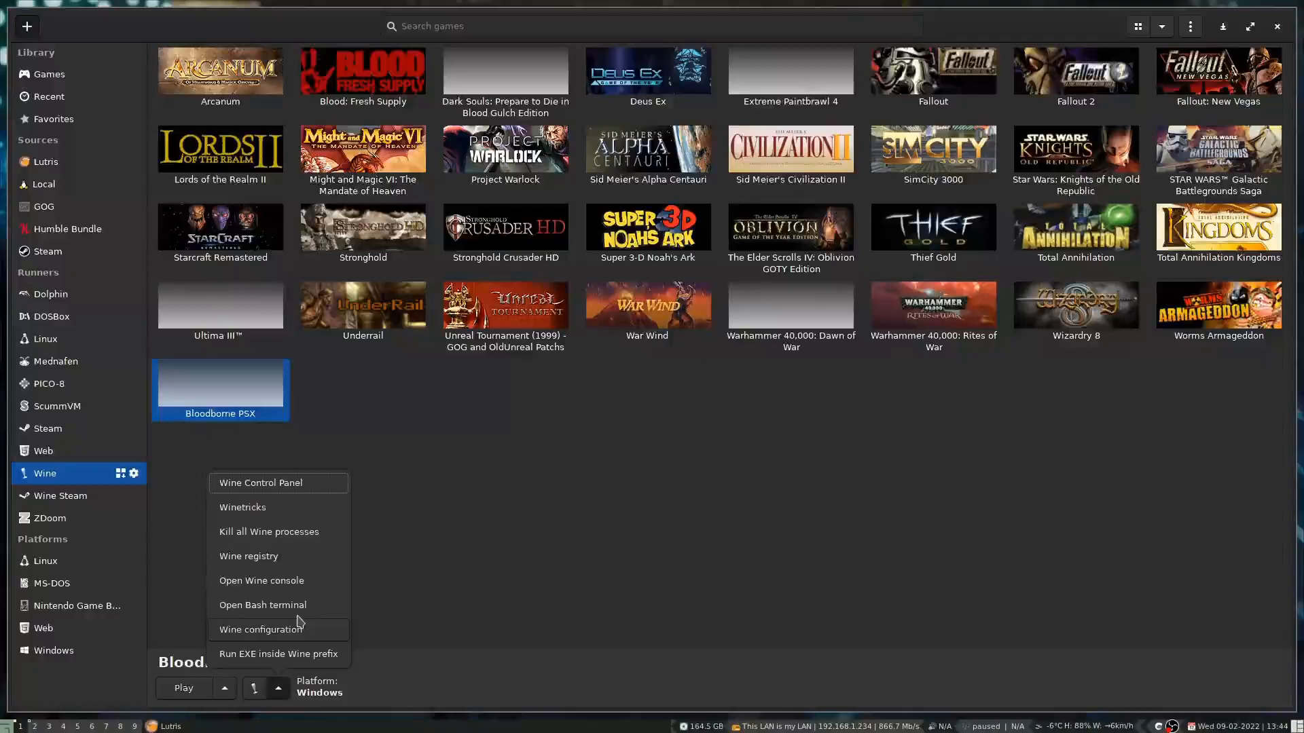
{"action": "left_click", "coordinate": [299, 622]}
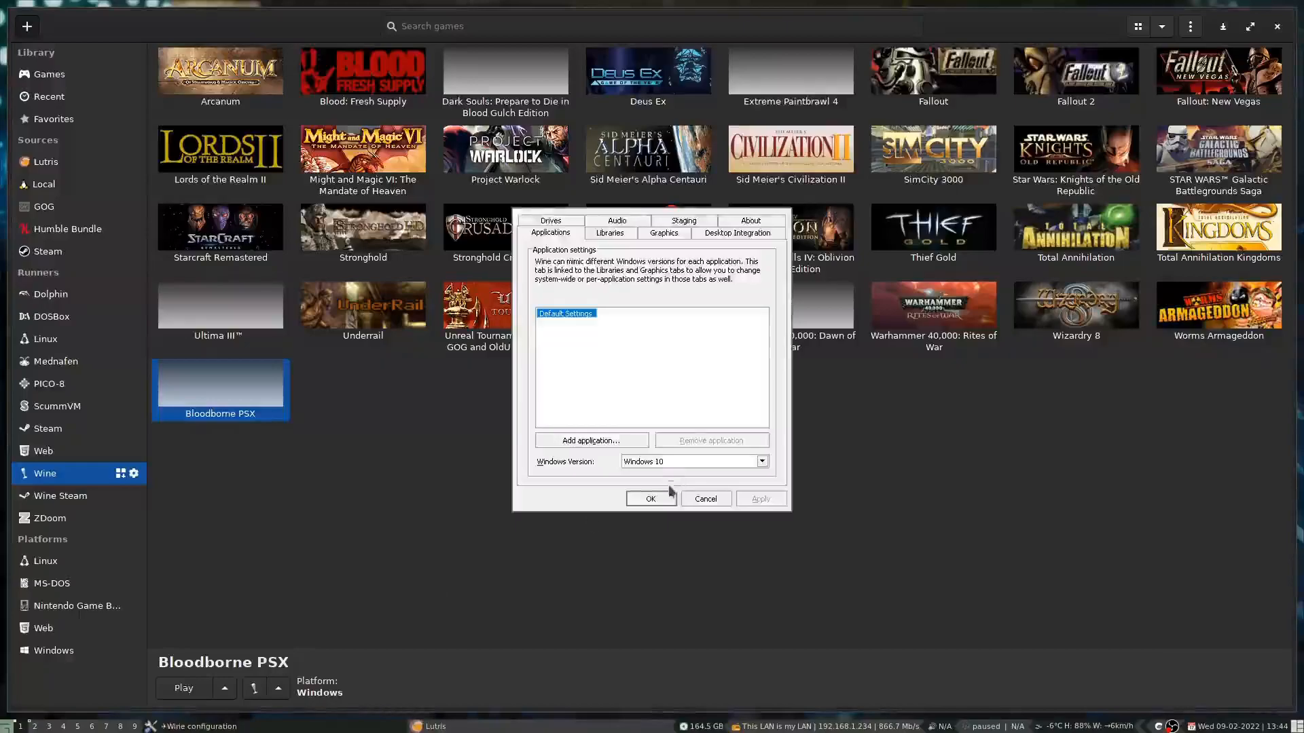
{"action": "left_click", "coordinate": [762, 462]}
{"action": "left_click", "coordinate": [762, 462]}
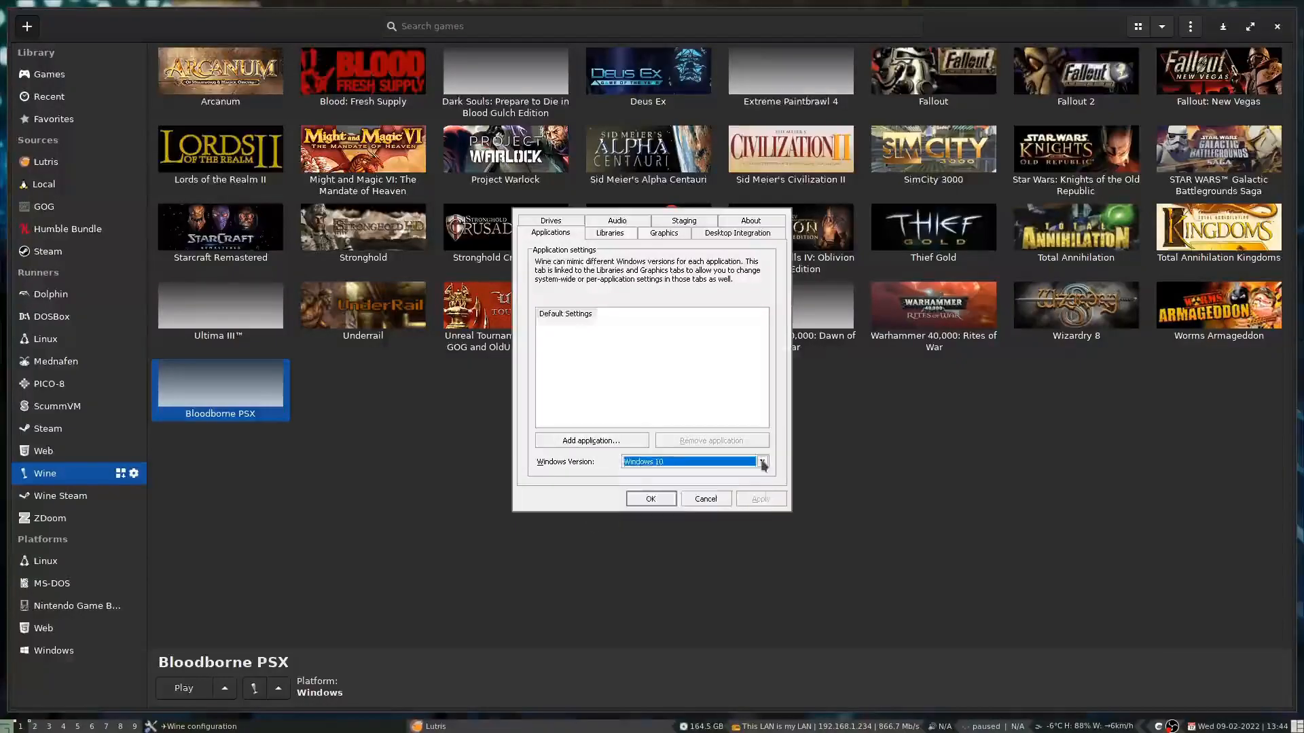
{"action": "left_click", "coordinate": [651, 499]}
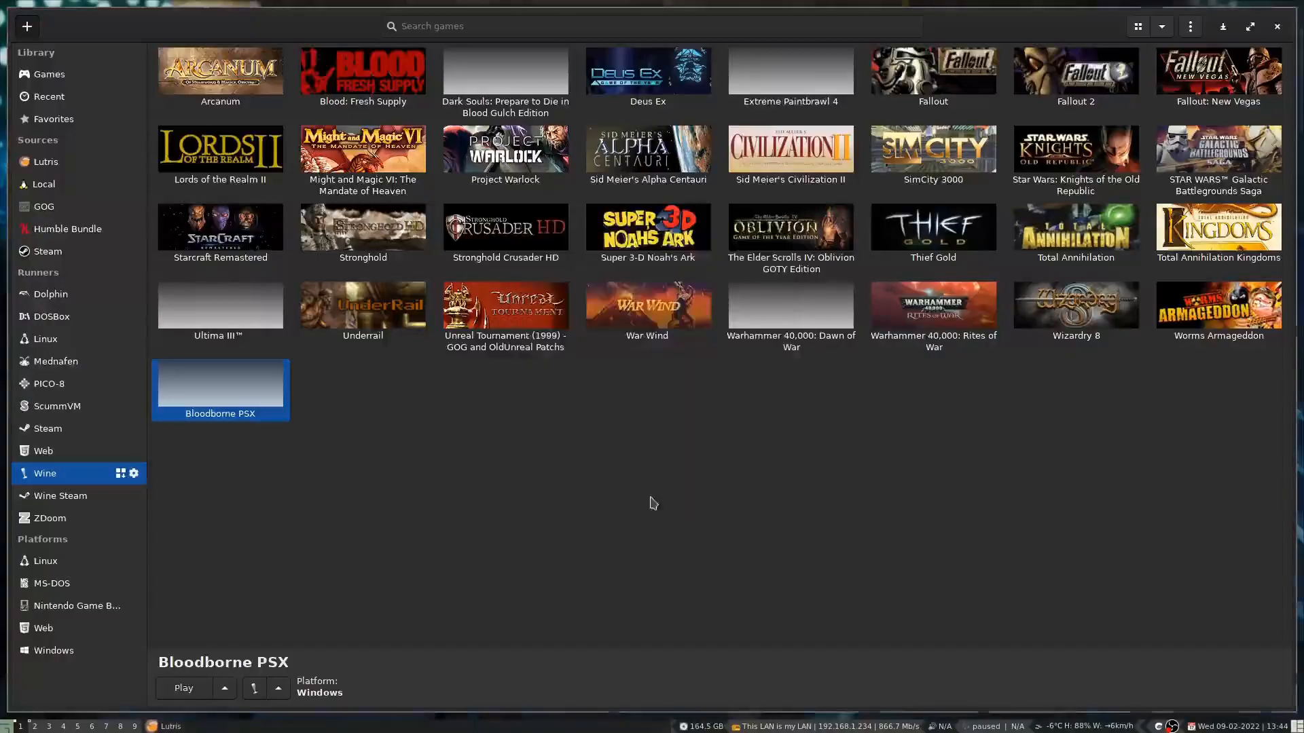
Step: Launch Bloodborne PSX from the Lutris library
{"action": "left_click", "coordinate": [184, 689]}
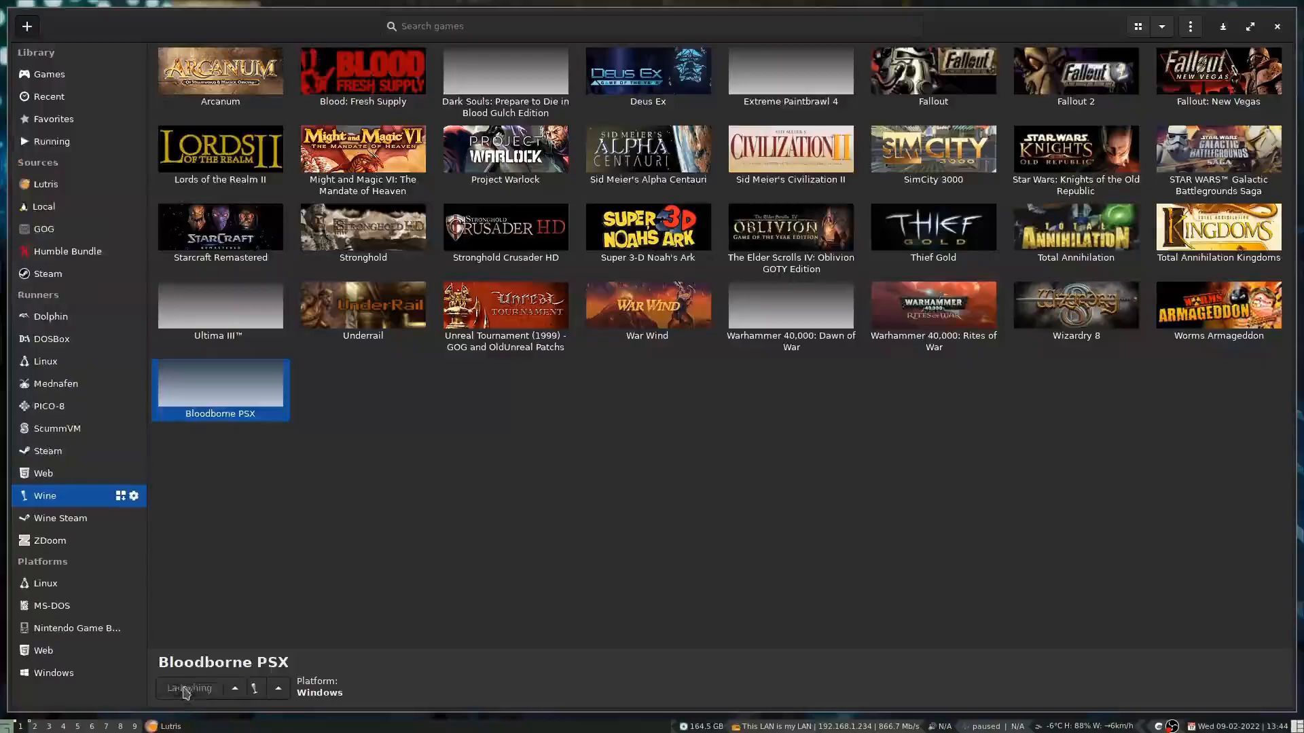